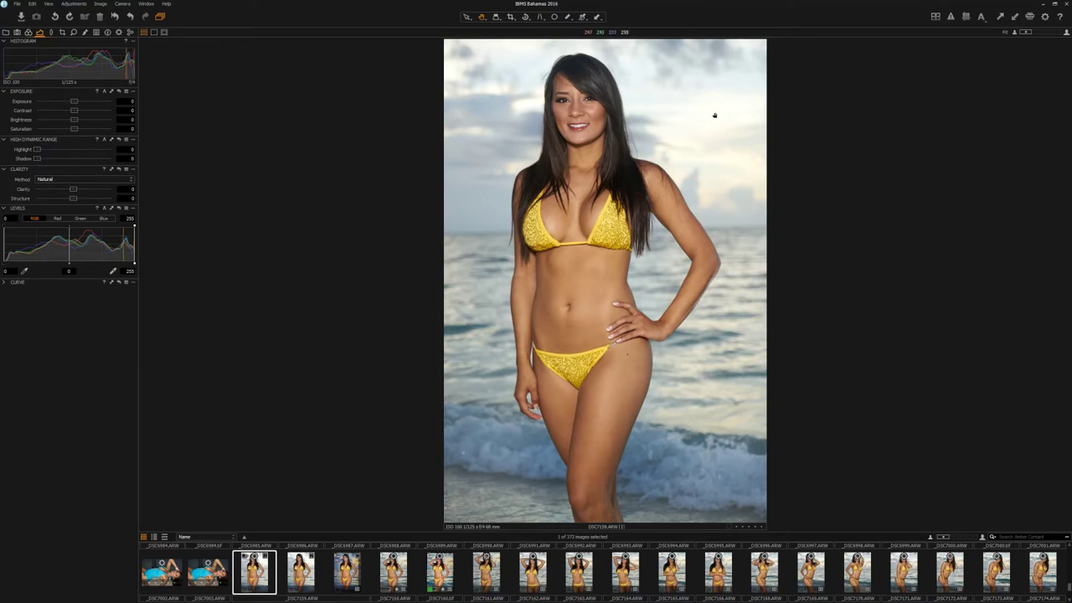
Check the photo's blown highlights with the exposure warning, and view its two variants side by side.
click(954, 17)
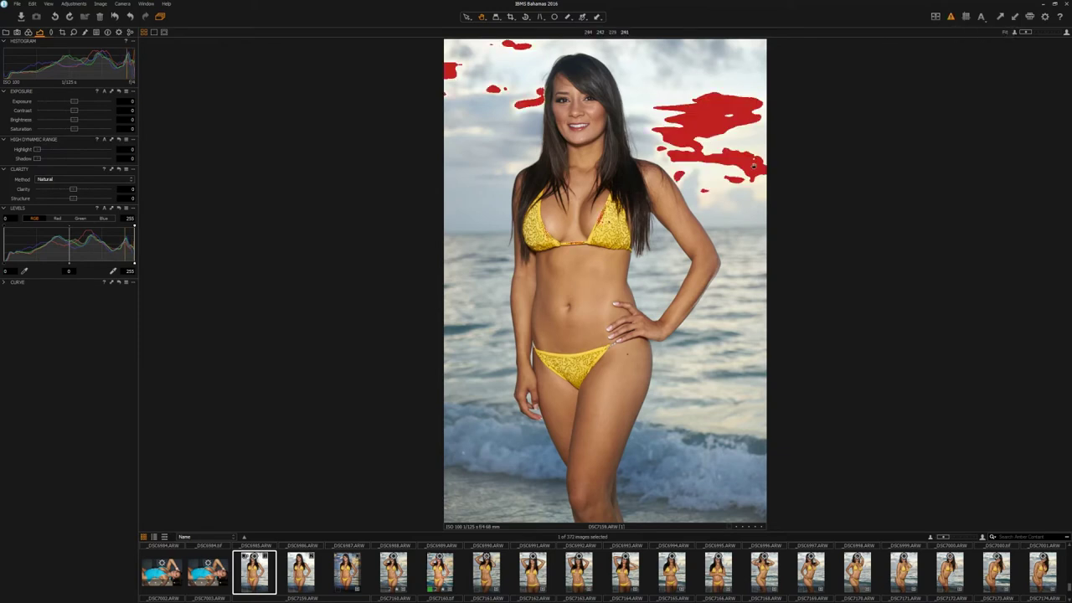
click(952, 17)
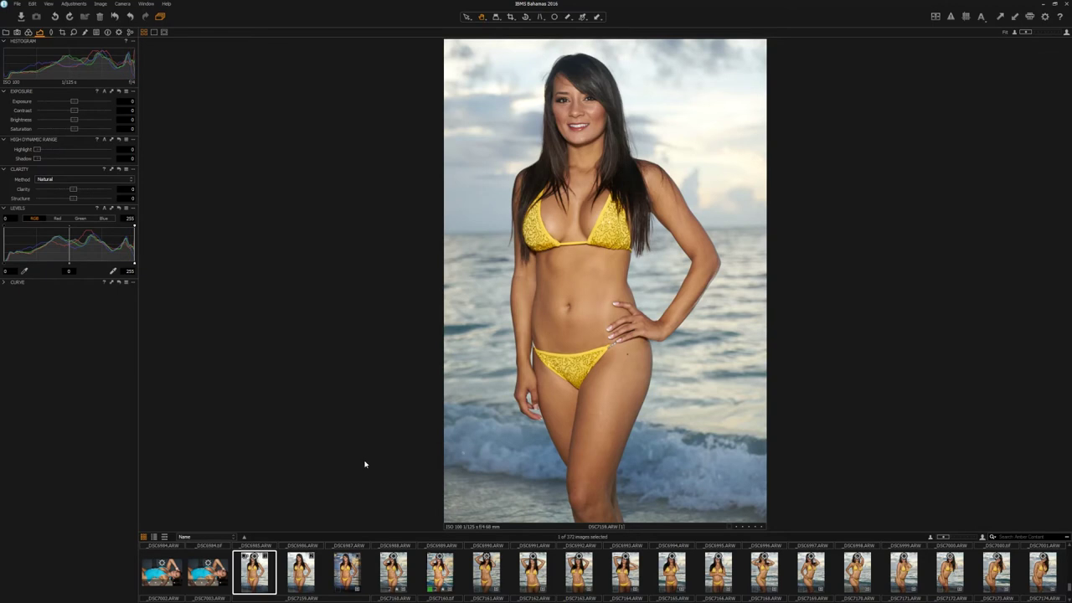
ctrl+click(302, 573)
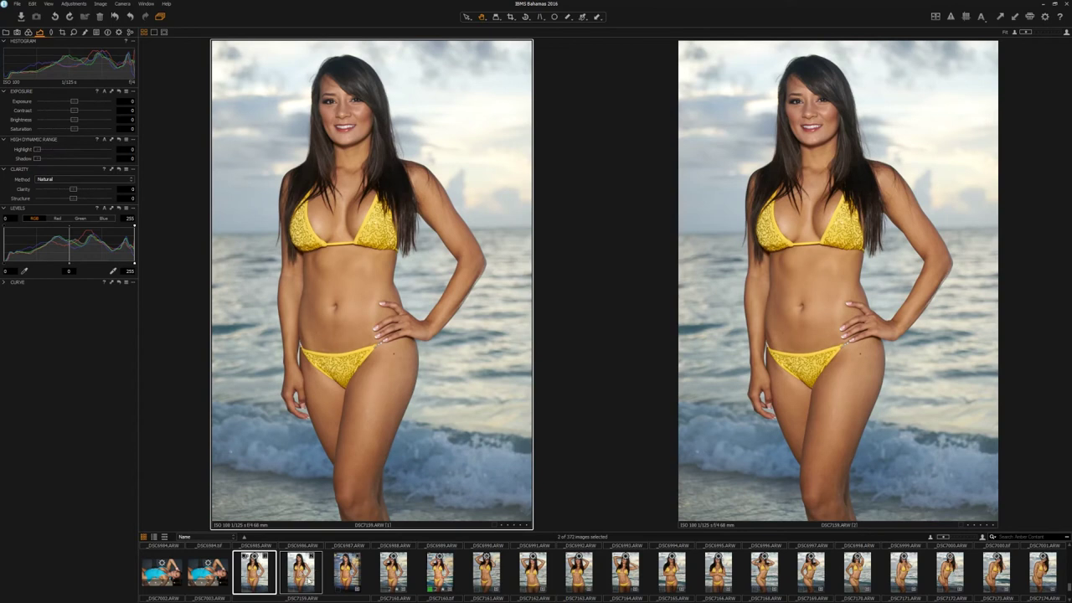
Select only the second variant and set its white balance to 5900 Kelvin.
click(301, 578)
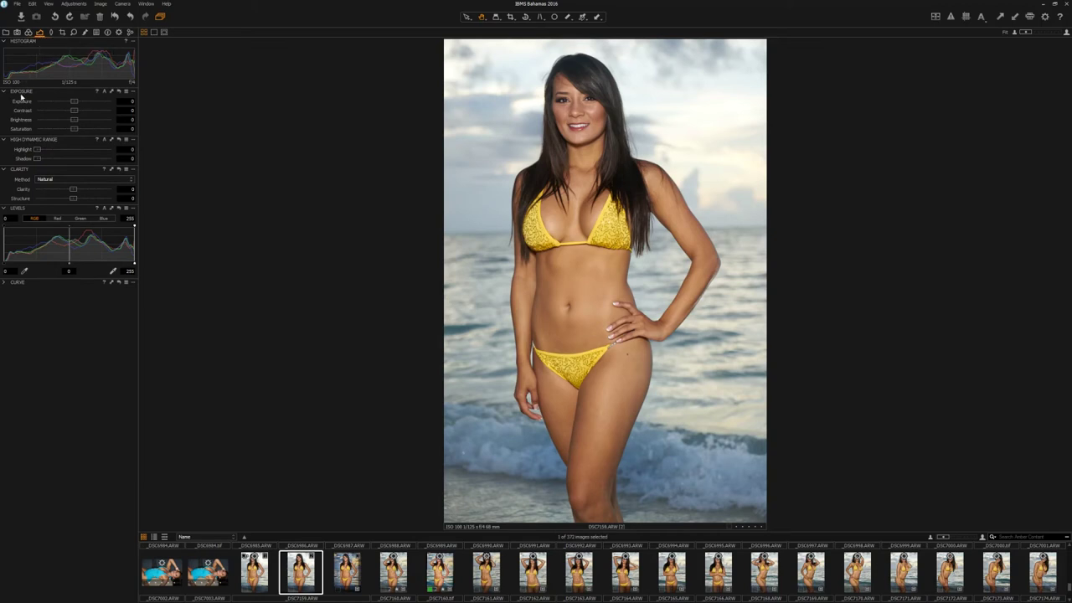
click(28, 34)
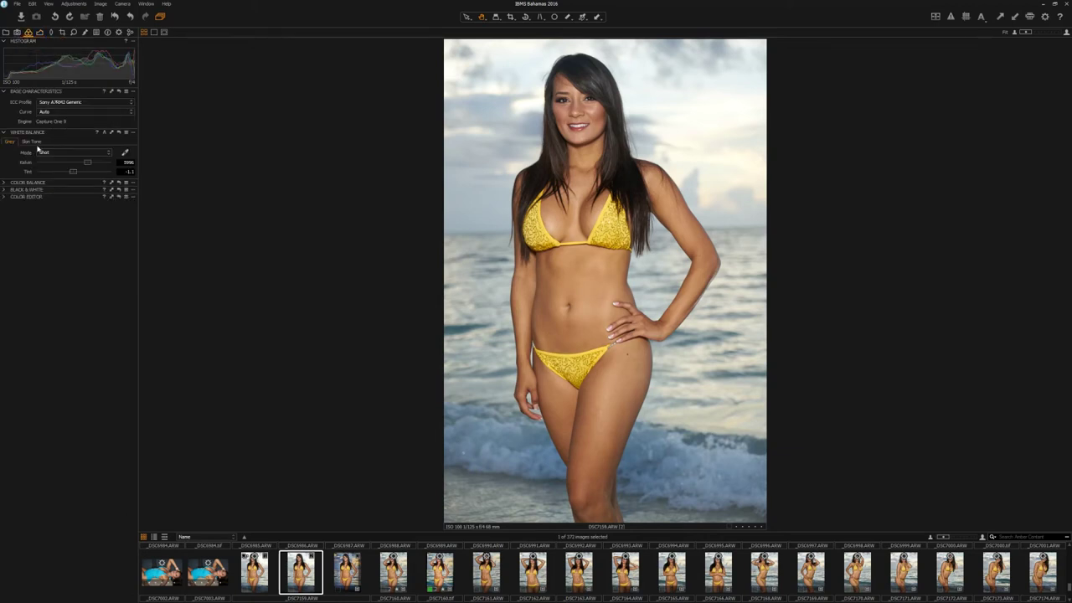
drag(87, 163, 87, 164)
drag(86, 164, 86, 165)
Set the variant's Saturation to 20 and its high dynamic range Highlight recovery to 61.
click(39, 31)
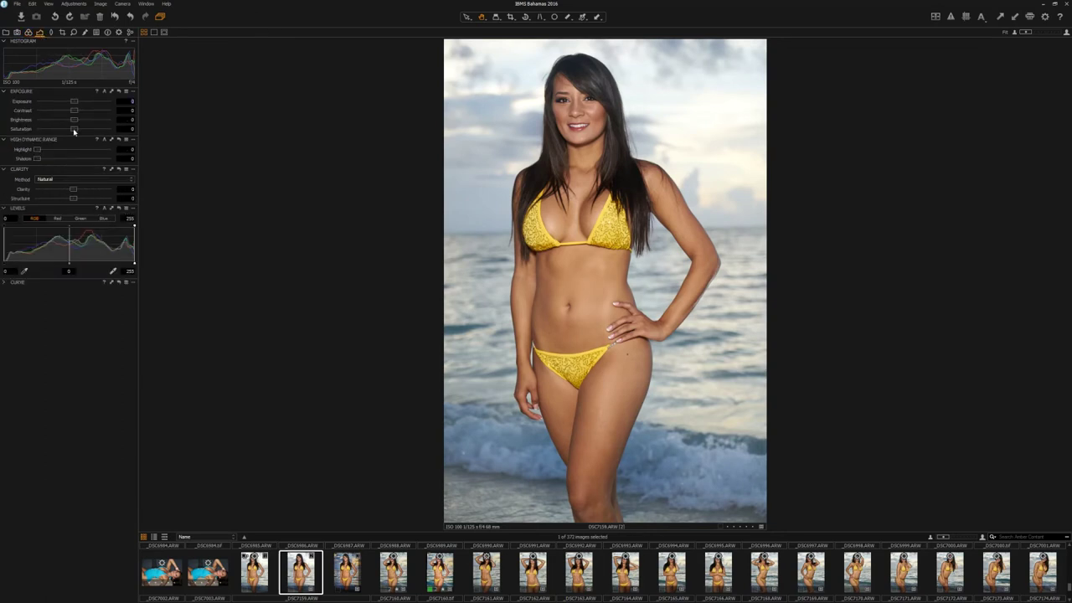
drag(74, 131, 81, 129)
drag(37, 151, 71, 152)
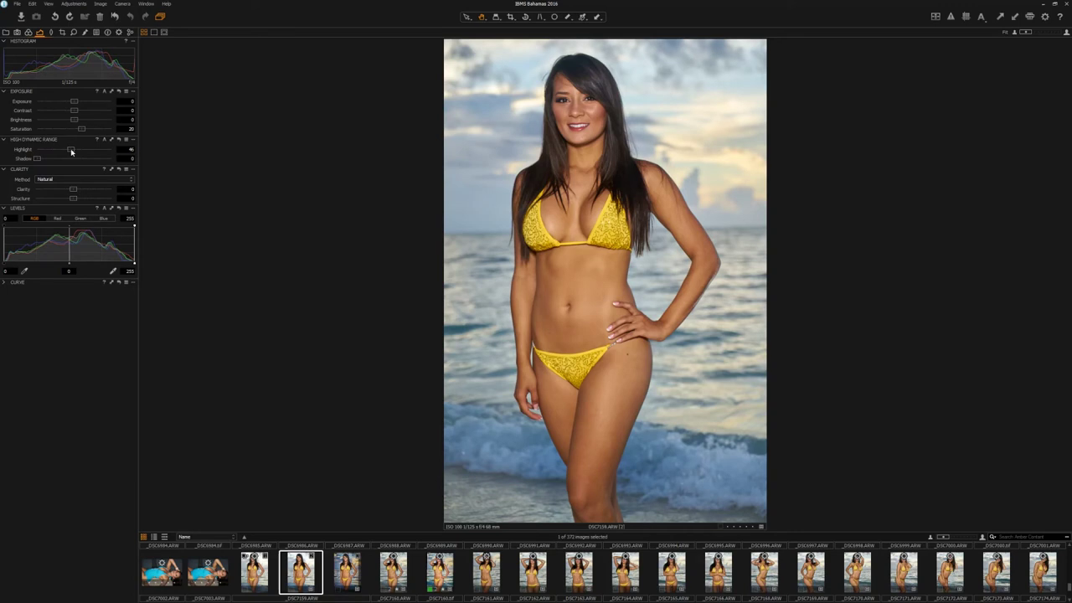
drag(71, 151, 72, 149)
drag(71, 150, 82, 153)
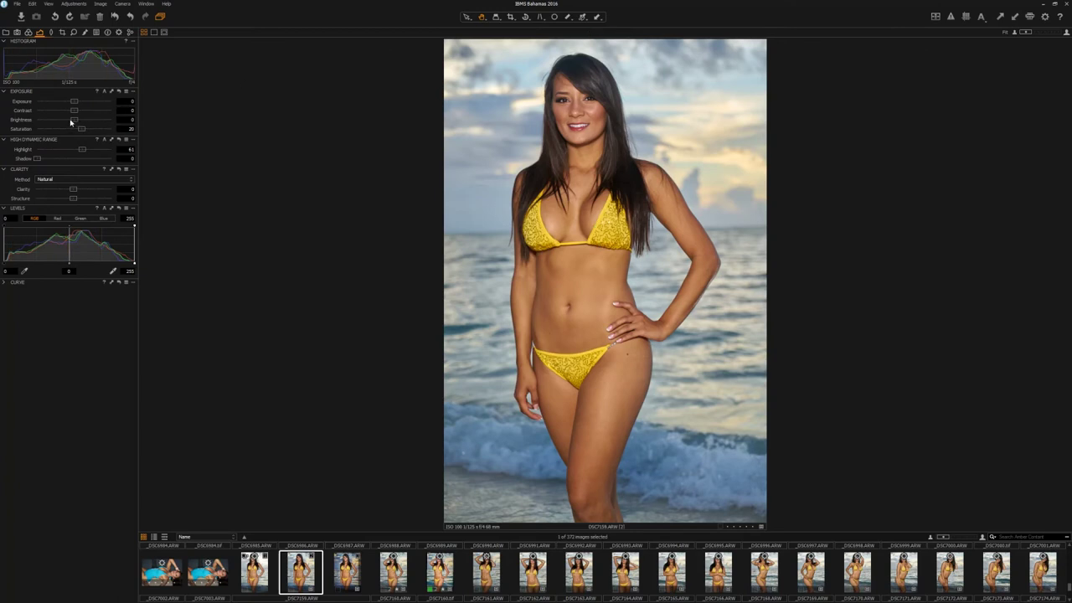
Raise the overall Brightness of the variant to 5.
drag(73, 122, 74, 122)
drag(75, 122, 76, 122)
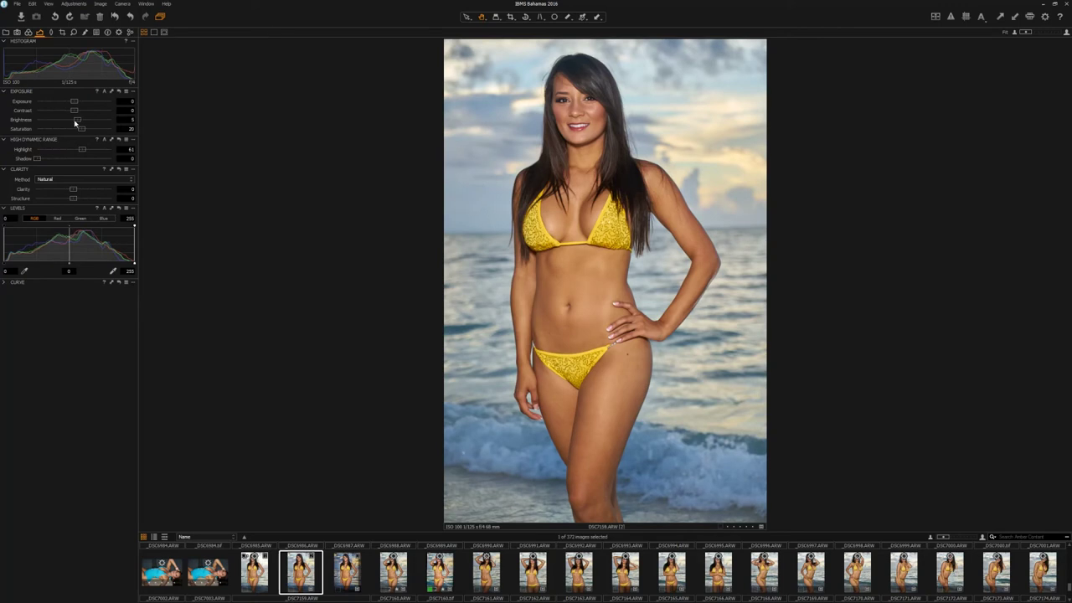
drag(74, 122, 76, 122)
drag(75, 122, 74, 122)
Add a new local adjustment layer named Background.
click(84, 32)
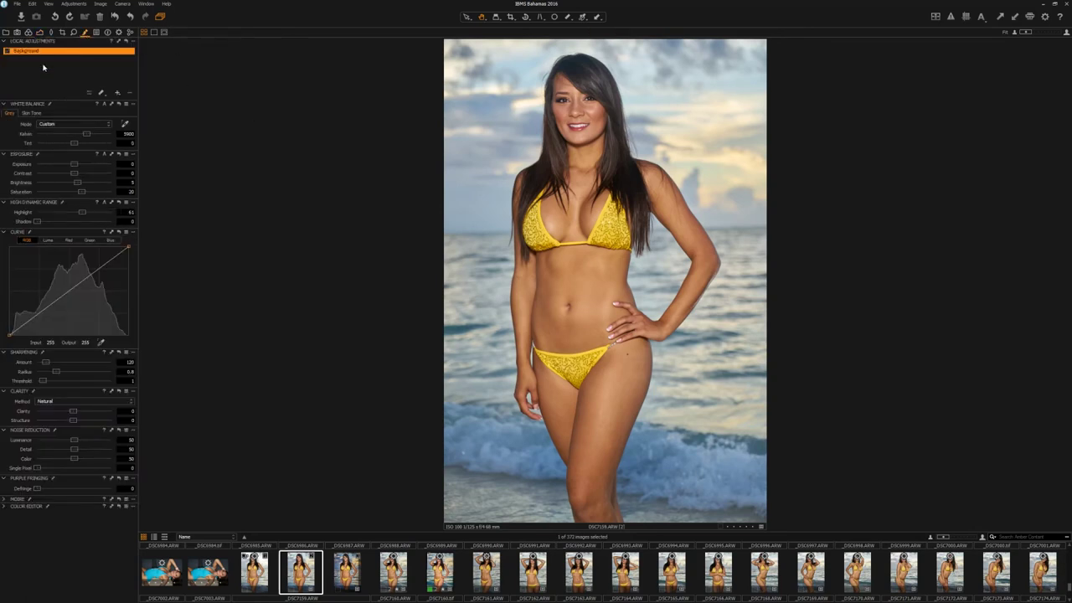
click(118, 92)
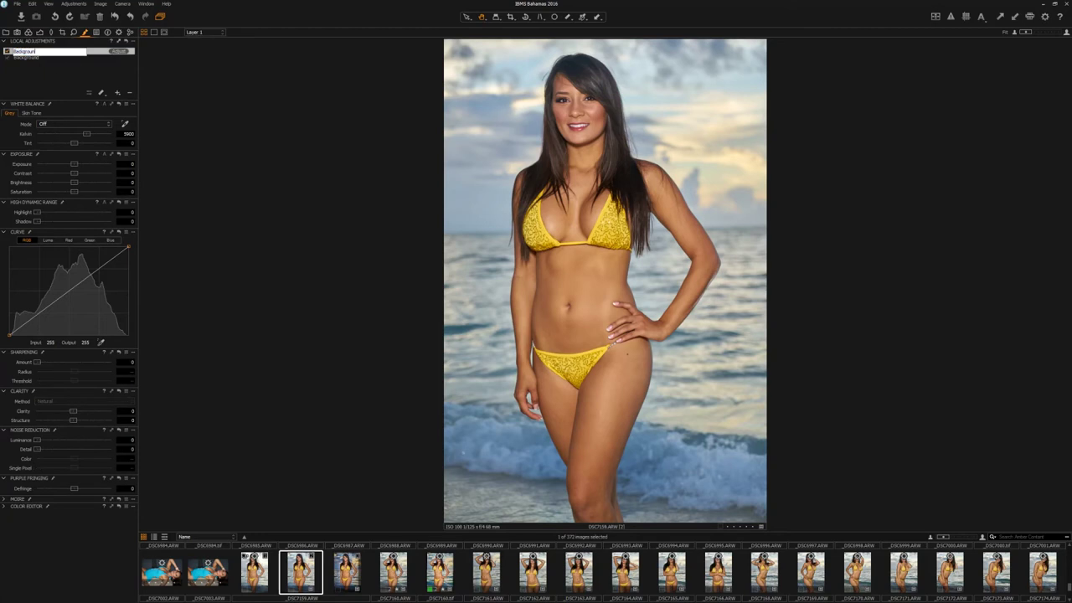
key(Return)
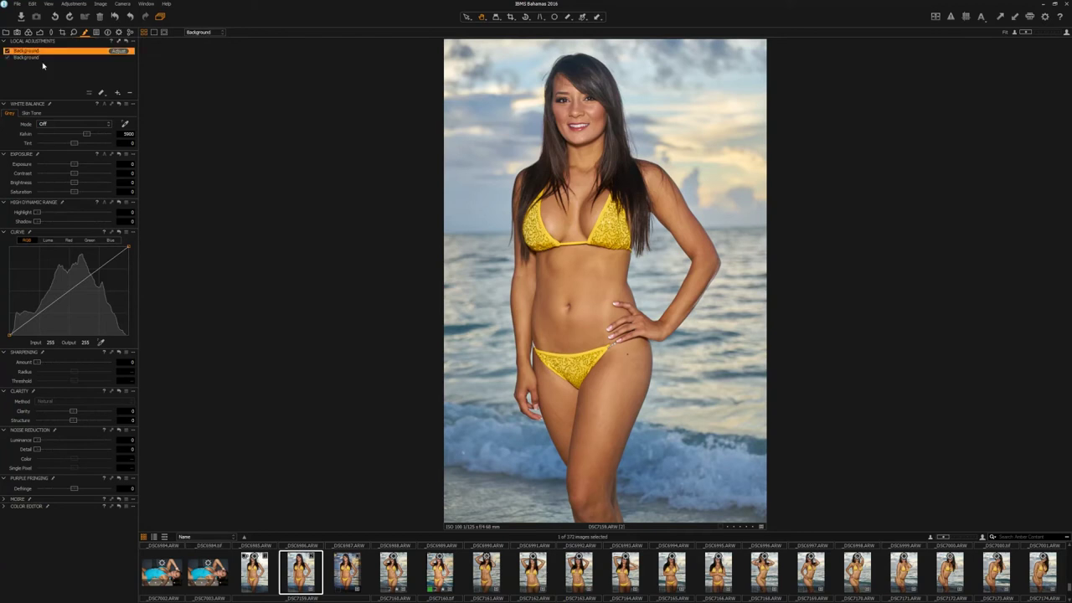
Draw a mask on the new Background layer over the sky and sea around the model.
click(100, 94)
click(117, 101)
mouse_move(715, 77)
mouse_down()
mouse_move(721, 110)
mouse_move(728, 53)
mouse_move(683, 63)
mouse_move(760, 62)
mouse_move(775, 89)
mouse_move(749, 177)
mouse_move(718, 171)
mouse_move(657, 114)
mouse_move(656, 124)
mouse_move(643, 56)
mouse_move(627, 37)
mouse_move(582, 24)
mouse_move(526, 29)
mouse_move(515, 56)
mouse_move(539, 38)
mouse_move(514, 71)
mouse_move(508, 127)
mouse_move(484, 38)
mouse_move(451, 98)
mouse_move(461, 125)
mouse_move(495, 100)
mouse_move(512, 133)
mouse_move(476, 176)
mouse_move(462, 129)
mouse_move(457, 151)
mouse_move(454, 193)
mouse_move(475, 176)
mouse_move(458, 295)
mouse_move(474, 249)
mouse_move(457, 304)
mouse_move(471, 232)
mouse_move(453, 384)
mouse_move(474, 244)
mouse_move(466, 370)
mouse_move(474, 344)
mouse_move(470, 319)
mouse_move(460, 398)
mouse_move(470, 350)
mouse_move(474, 382)
mouse_move(477, 368)
mouse_move(460, 400)
mouse_move(487, 495)
mouse_move(455, 431)
mouse_move(455, 502)
mouse_move(515, 478)
mouse_move(512, 464)
mouse_move(534, 515)
mouse_move(558, 523)
mouse_move(530, 522)
mouse_up()
mouse_move(662, 524)
mouse_down()
mouse_move(648, 475)
mouse_move(685, 359)
mouse_move(698, 511)
mouse_move(743, 322)
mouse_move(729, 408)
mouse_move(736, 499)
mouse_move(750, 509)
mouse_move(717, 438)
mouse_move(709, 344)
mouse_move(748, 261)
mouse_move(748, 217)
mouse_move(675, 122)
mouse_up()
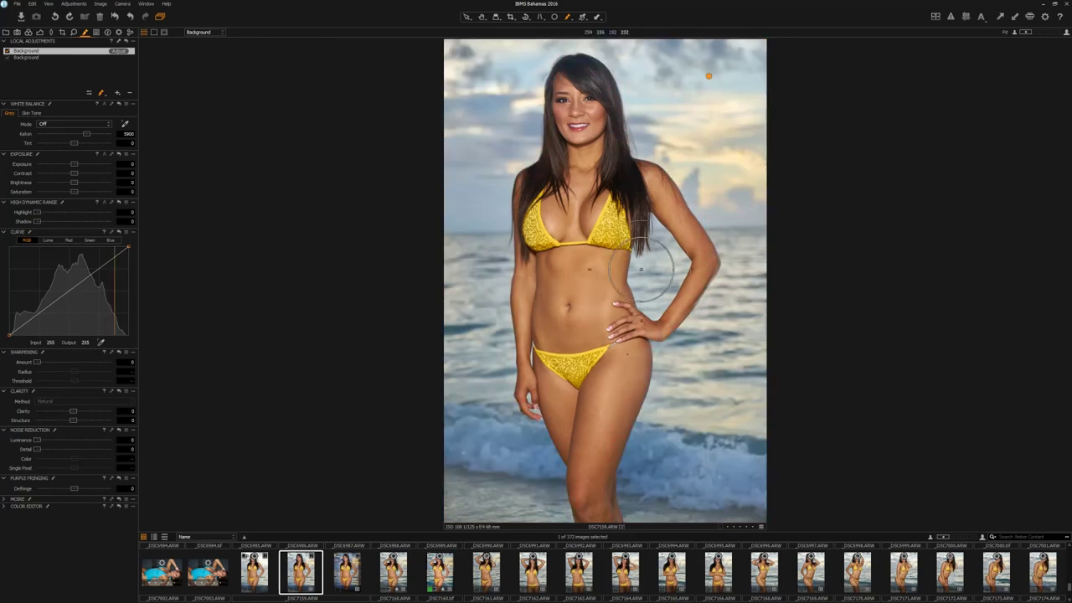
Refine the background mask with a smaller brush along the model's arms, her hand and the gap beside her waist.
mouse_move(650, 233)
mouse_down()
mouse_move(679, 266)
mouse_move(654, 308)
mouse_move(668, 284)
mouse_move(658, 297)
mouse_move(643, 288)
mouse_move(660, 260)
mouse_up()
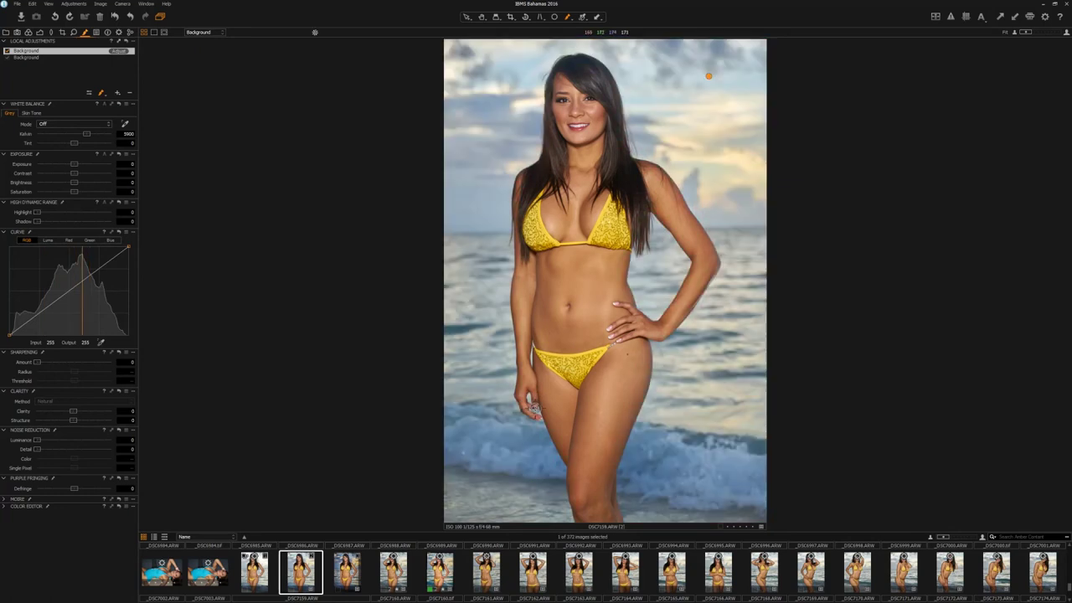
drag(535, 408, 534, 425)
mouse_move(509, 334)
mouse_down()
mouse_move(509, 365)
mouse_move(503, 329)
mouse_up()
mouse_move(666, 147)
mouse_down()
mouse_move(637, 153)
mouse_move(682, 133)
mouse_up()
drag(716, 219, 700, 210)
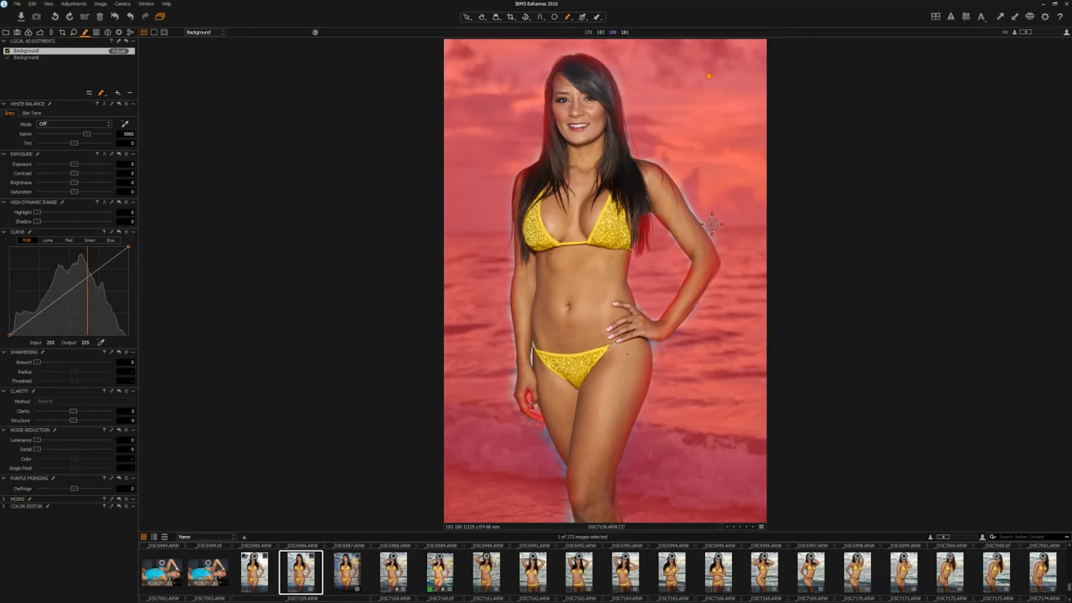
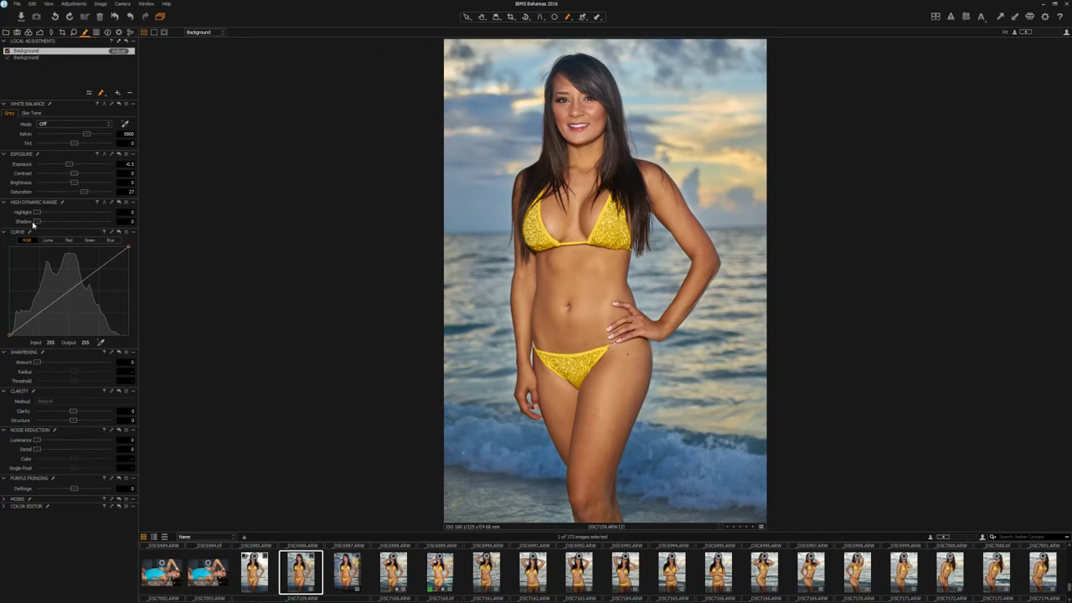
Set the Background layer's Shadow recovery to 12, Clarity to 30 and Structure to 28.
drag(36, 224, 47, 222)
mouse_move(73, 412)
mouse_down()
mouse_move(83, 408)
mouse_move(84, 423)
mouse_up()
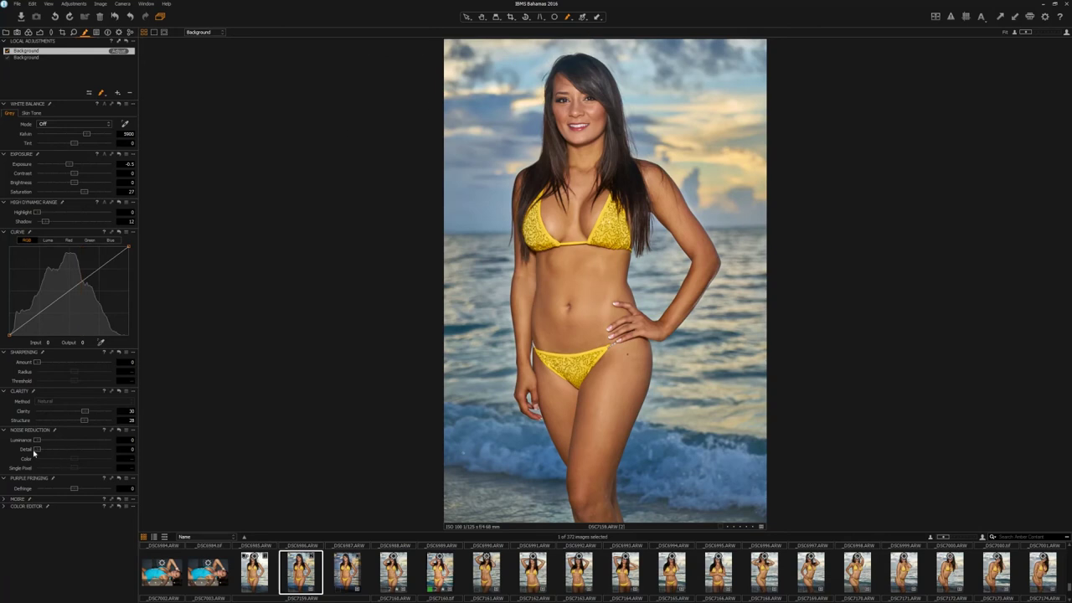
Sample the blue sky in the advanced Color Editor and set its Hue to 1, Saturation to 16.7 and Lightness to -4.4.
click(10, 508)
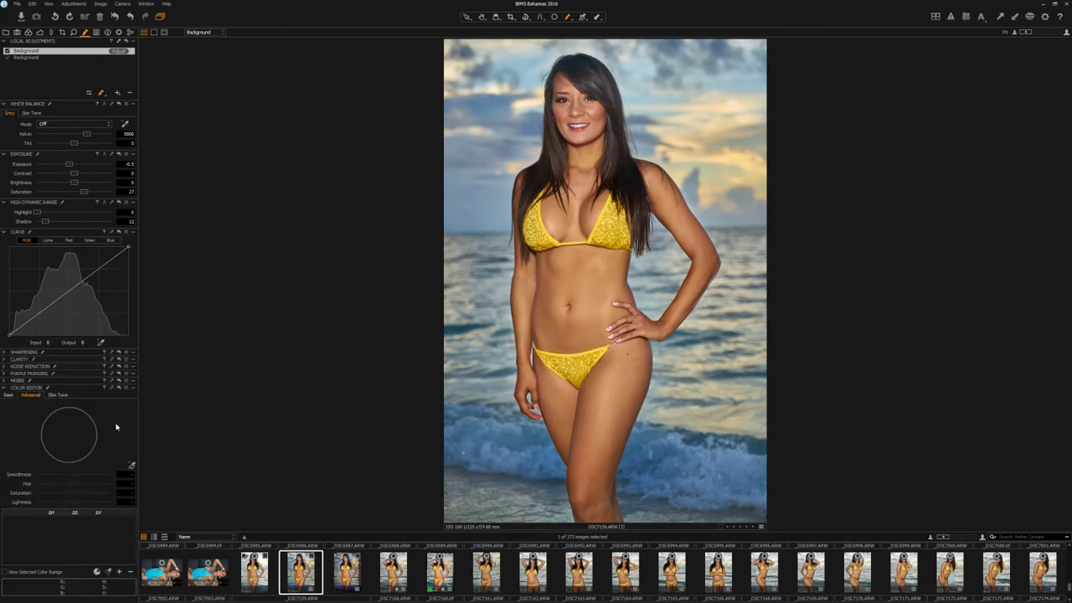
click(130, 464)
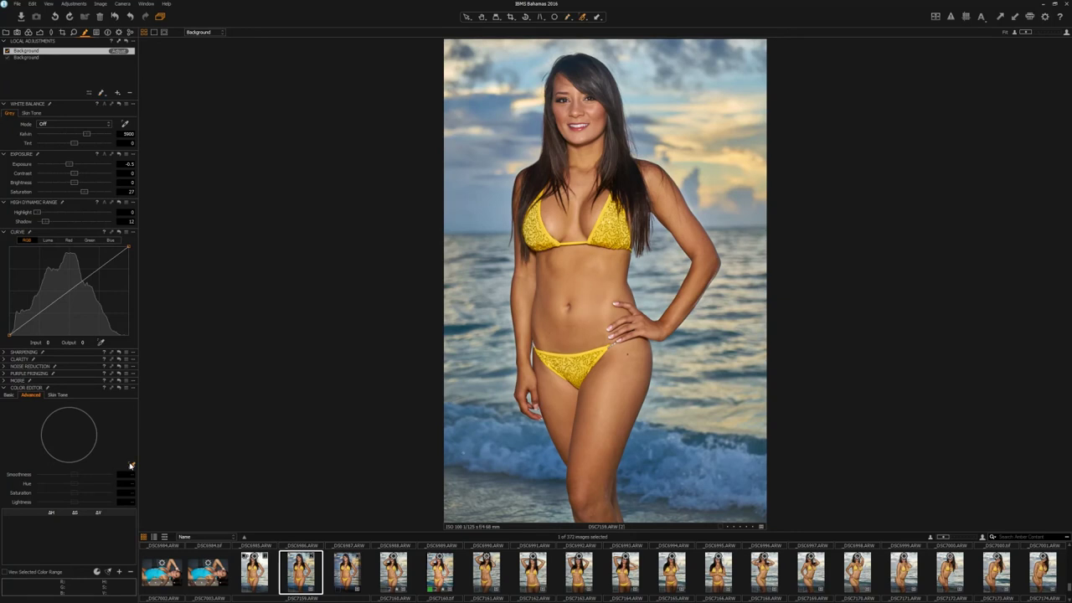
click(530, 77)
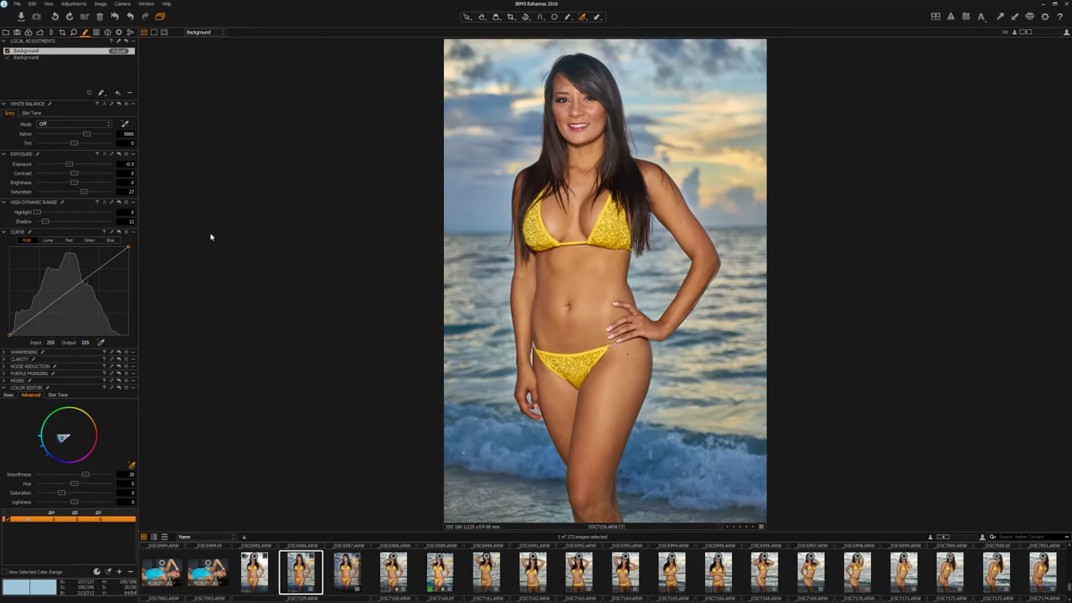
drag(61, 492, 66, 494)
drag(73, 483, 88, 502)
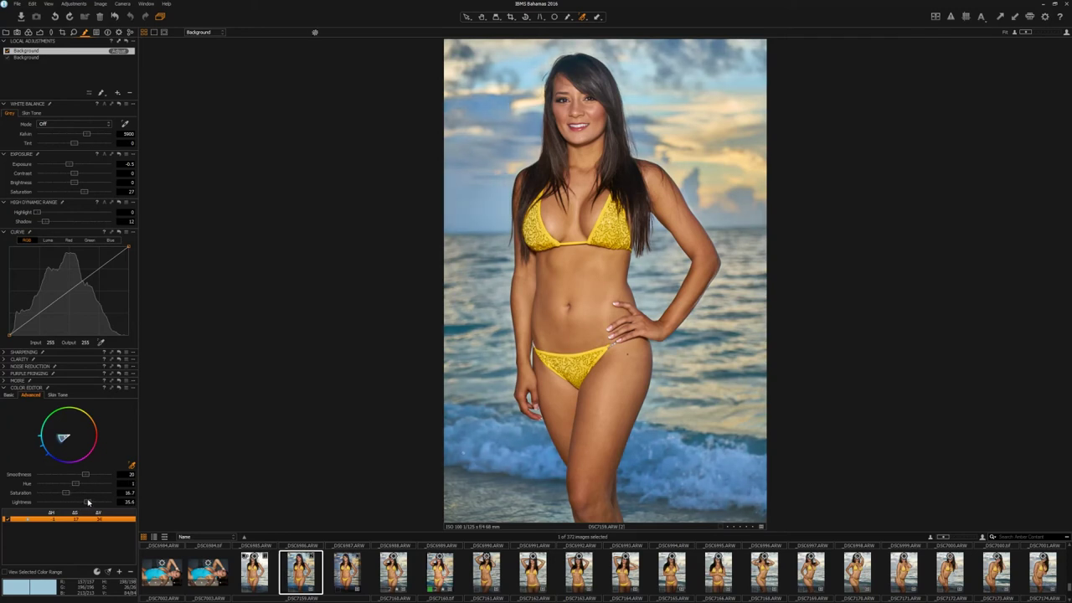
drag(90, 502, 74, 505)
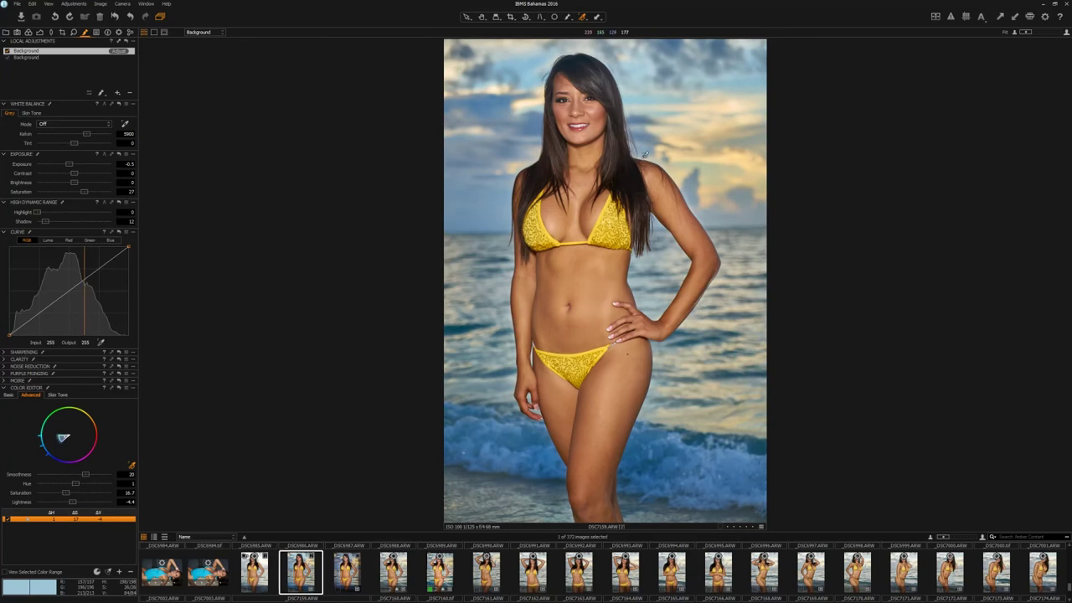
Sample the yellow clouds in the Color Editor and set their Hue to -3.3, Saturation to 16.7 and Lightness to 11.1.
click(685, 138)
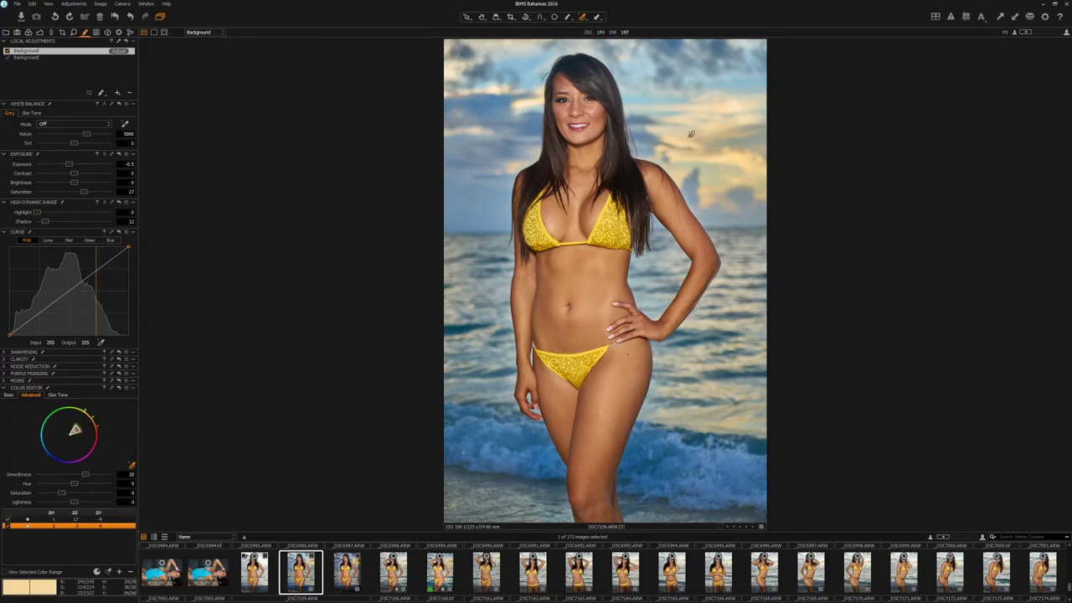
drag(68, 492, 65, 496)
drag(67, 496, 71, 486)
drag(76, 504, 79, 505)
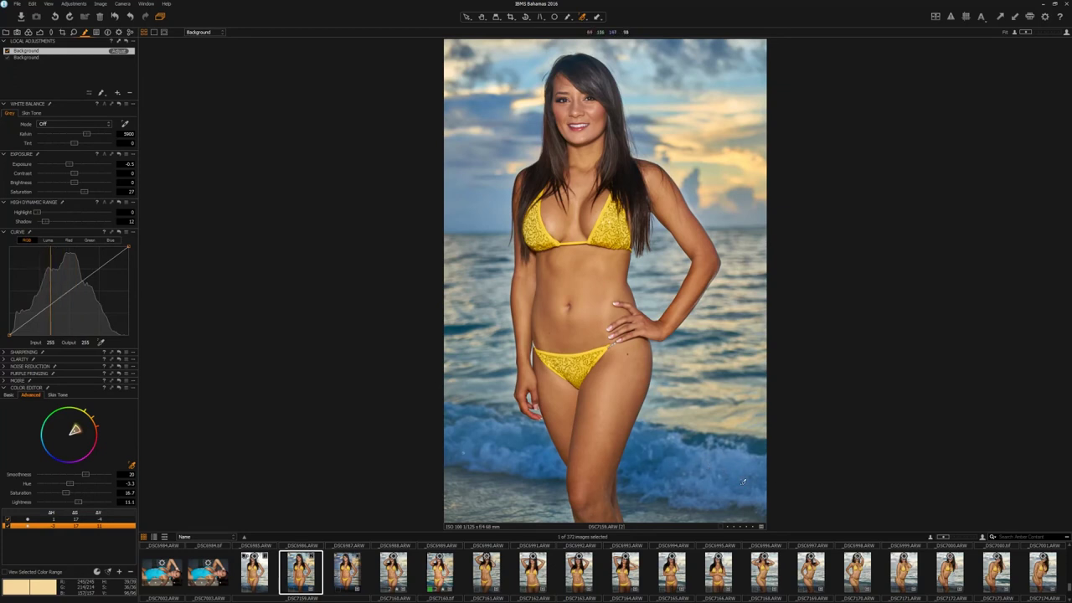
Add another local adjustment layer named Waves.
click(118, 93)
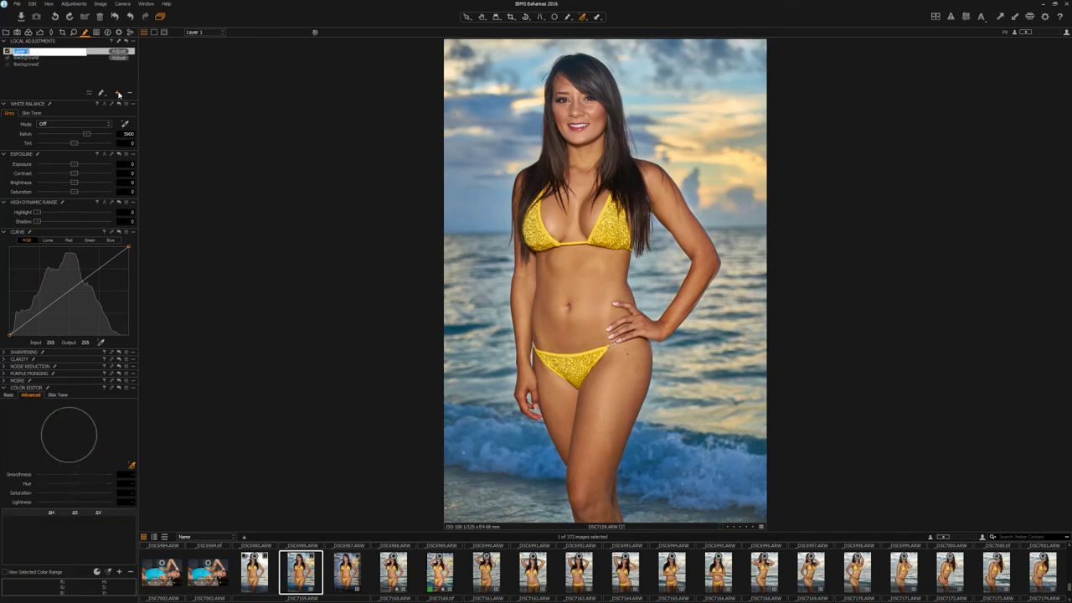
text(Waves)
key(Return)
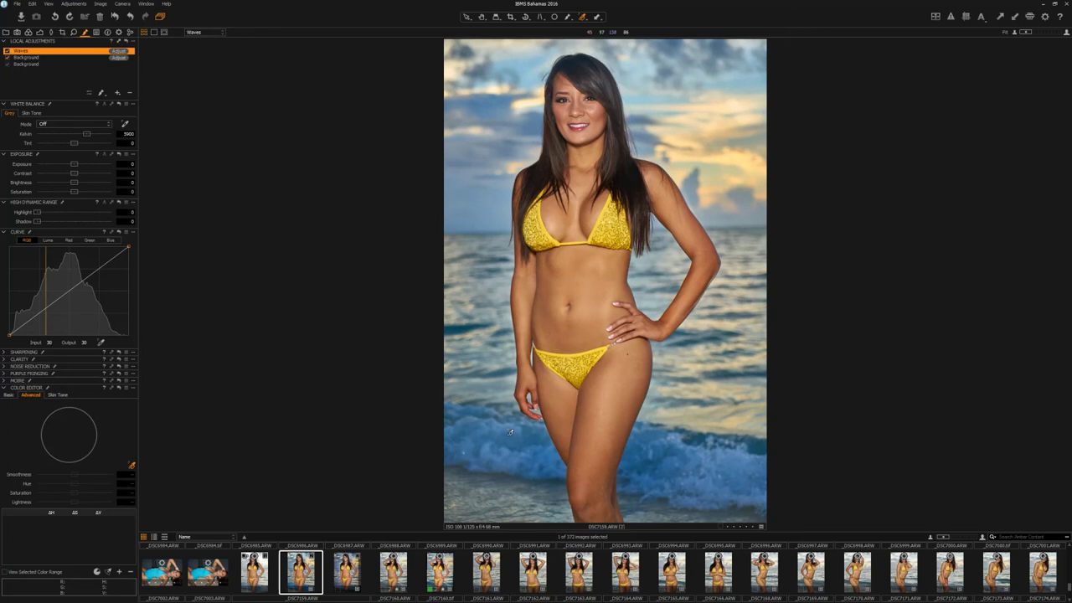
Draw a mask on the Waves layer over the breaking waves on both sides of the model's legs.
click(101, 94)
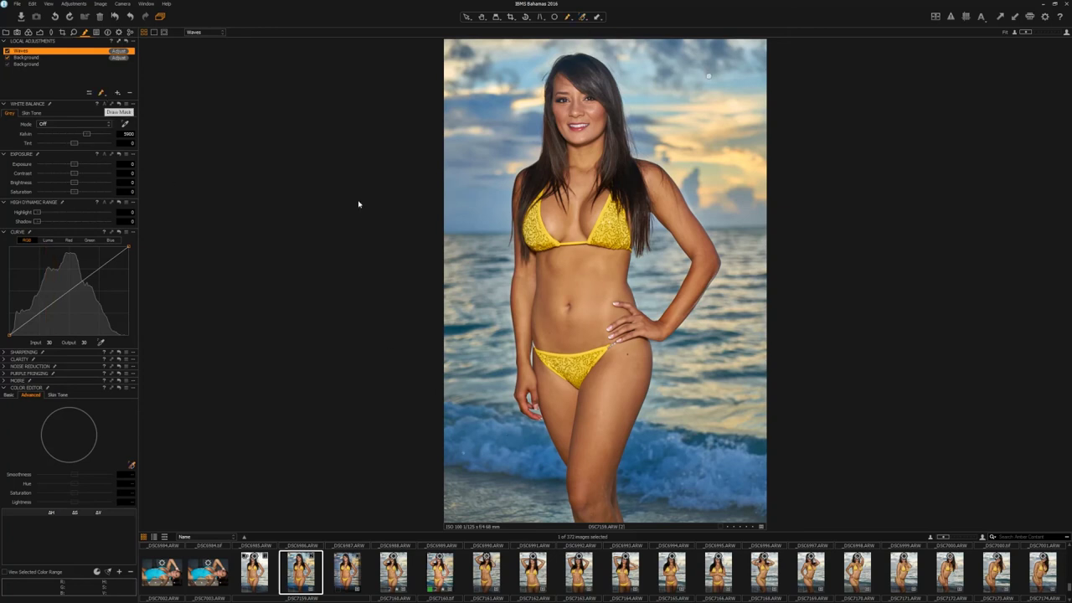
click(517, 438)
mouse_move(517, 438)
mouse_down()
mouse_move(553, 472)
mouse_move(536, 439)
mouse_move(553, 469)
mouse_move(447, 449)
mouse_move(509, 460)
mouse_move(481, 427)
mouse_move(459, 439)
mouse_move(502, 441)
mouse_move(502, 427)
mouse_move(449, 413)
mouse_move(455, 472)
mouse_move(541, 474)
mouse_move(518, 426)
mouse_move(503, 452)
mouse_up()
mouse_move(632, 470)
mouse_down()
mouse_move(638, 441)
mouse_move(669, 452)
mouse_move(652, 440)
mouse_move(697, 459)
mouse_move(729, 453)
mouse_move(771, 470)
mouse_move(731, 467)
mouse_move(710, 491)
mouse_move(784, 485)
mouse_move(724, 497)
mouse_move(800, 512)
mouse_move(623, 479)
mouse_move(688, 463)
mouse_move(633, 467)
mouse_move(717, 454)
mouse_up()
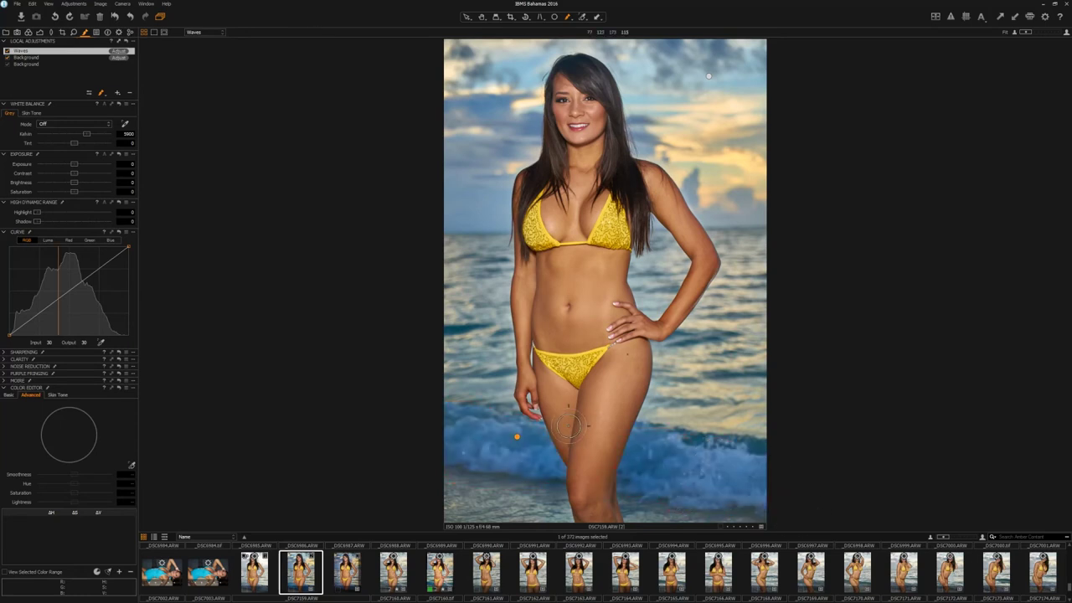
Erase the wave mask where it covers the model's legs, and check its coverage with the mask overlay.
click(101, 93)
click(138, 113)
key(m)
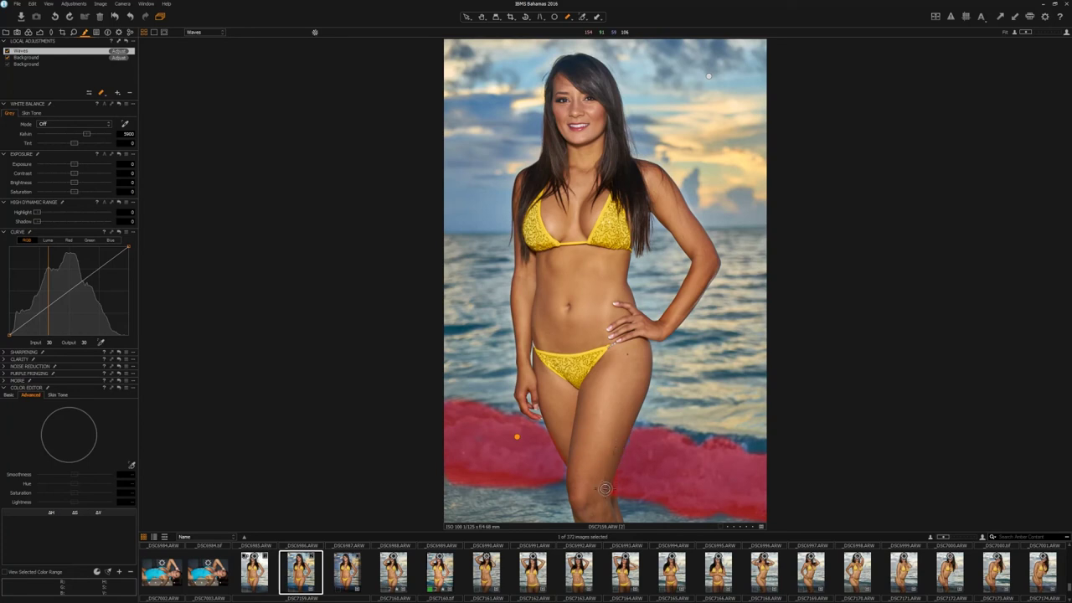
key(m)
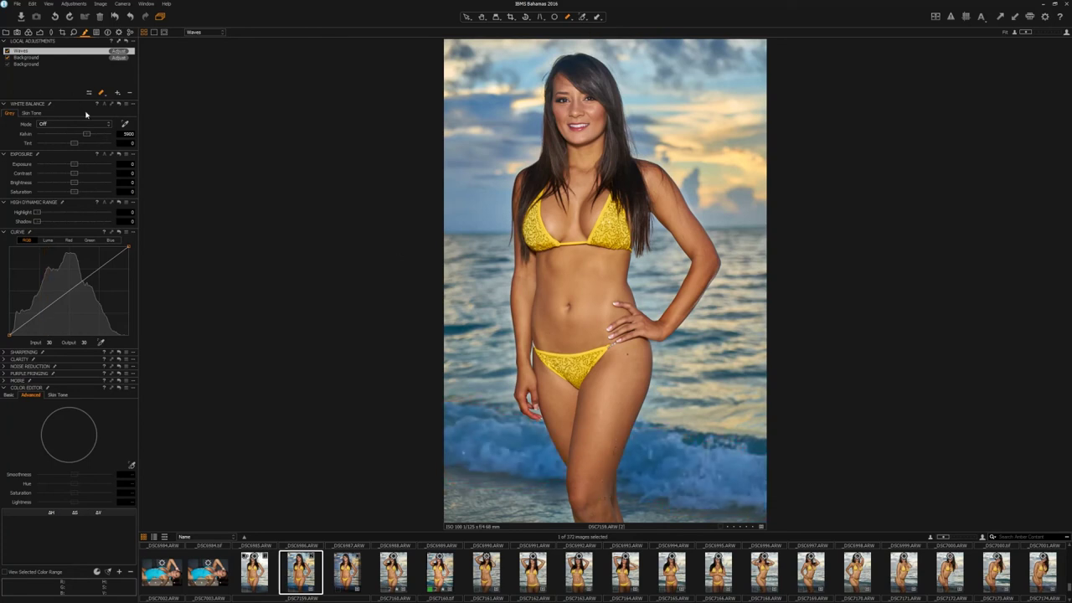
Set the Waves layer's white balance to 6515 Kelvin and switch to the Erase Mask brush.
click(101, 94)
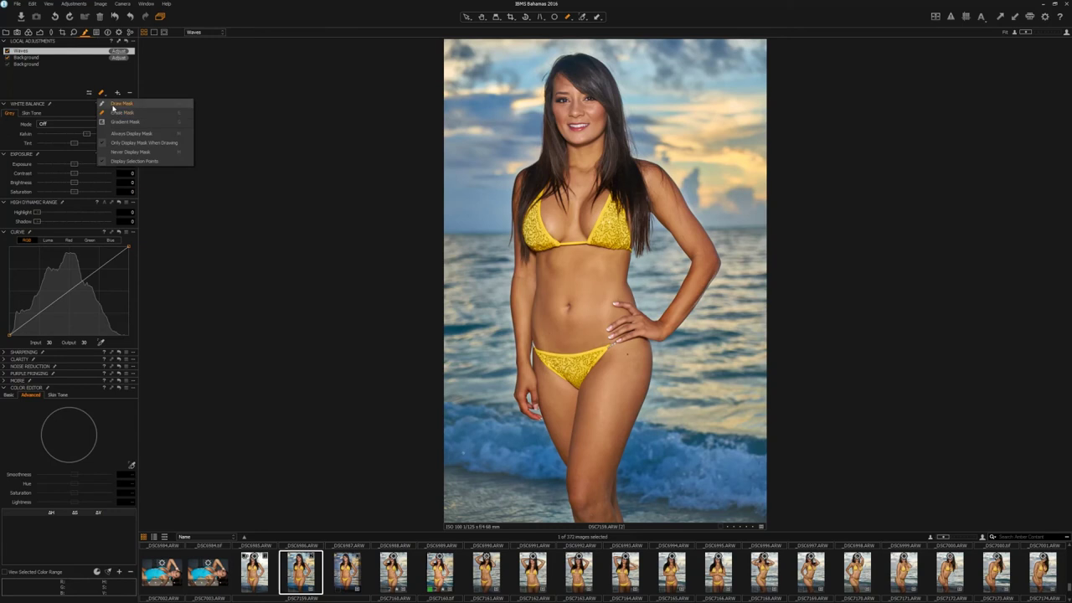
click(160, 127)
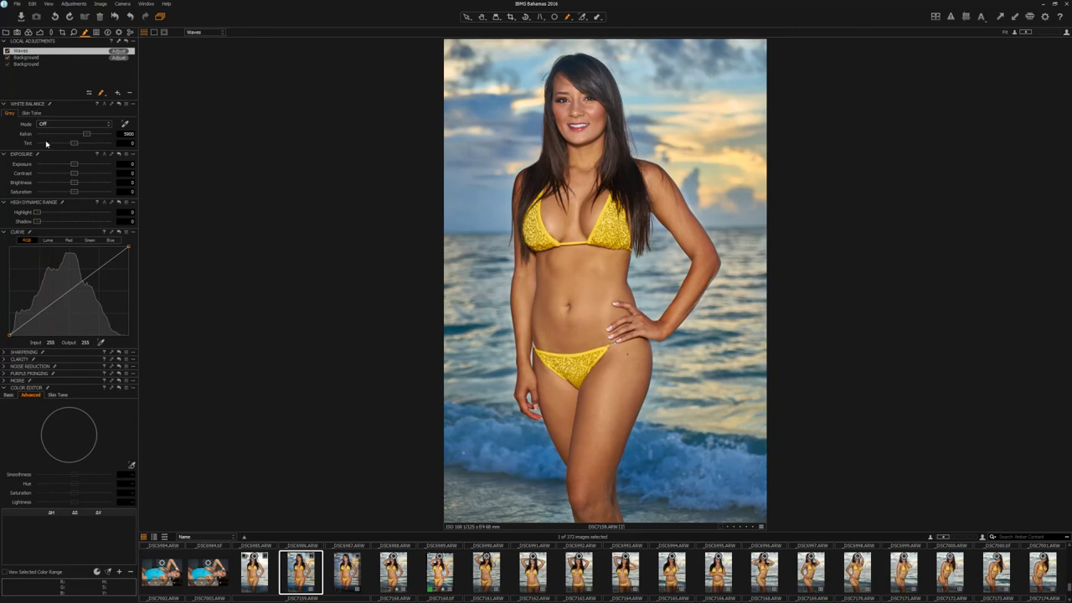
drag(86, 135, 92, 135)
click(103, 93)
click(113, 113)
Sample the wave blue, set its Saturation to -6.7 and Lightness to 5.6, and compare the photo without and with the Waves layer.
click(131, 467)
click(514, 435)
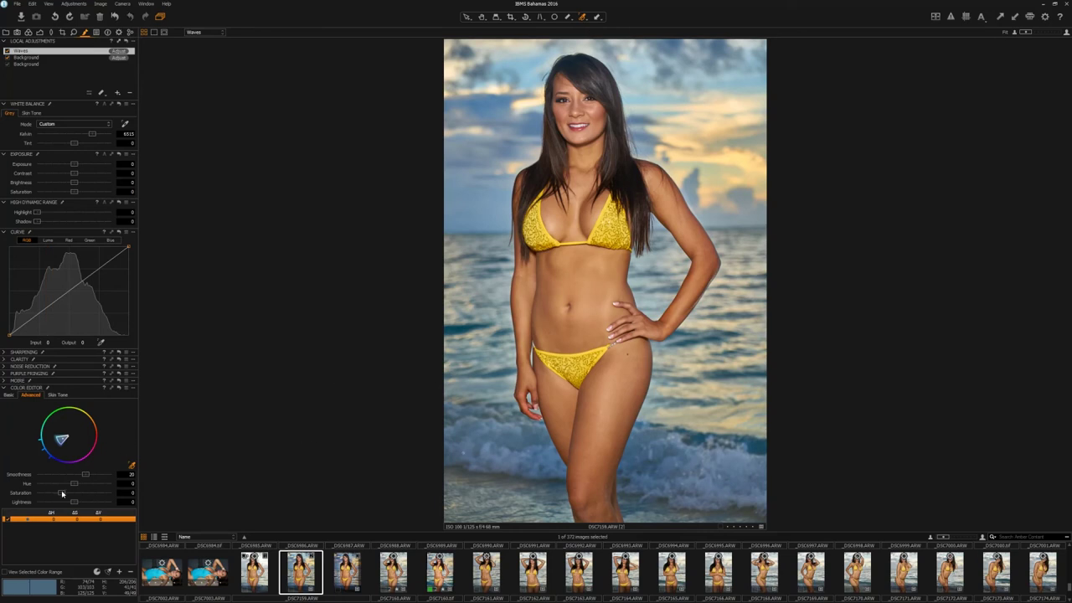
drag(61, 494, 60, 495)
drag(74, 503, 77, 504)
click(6, 51)
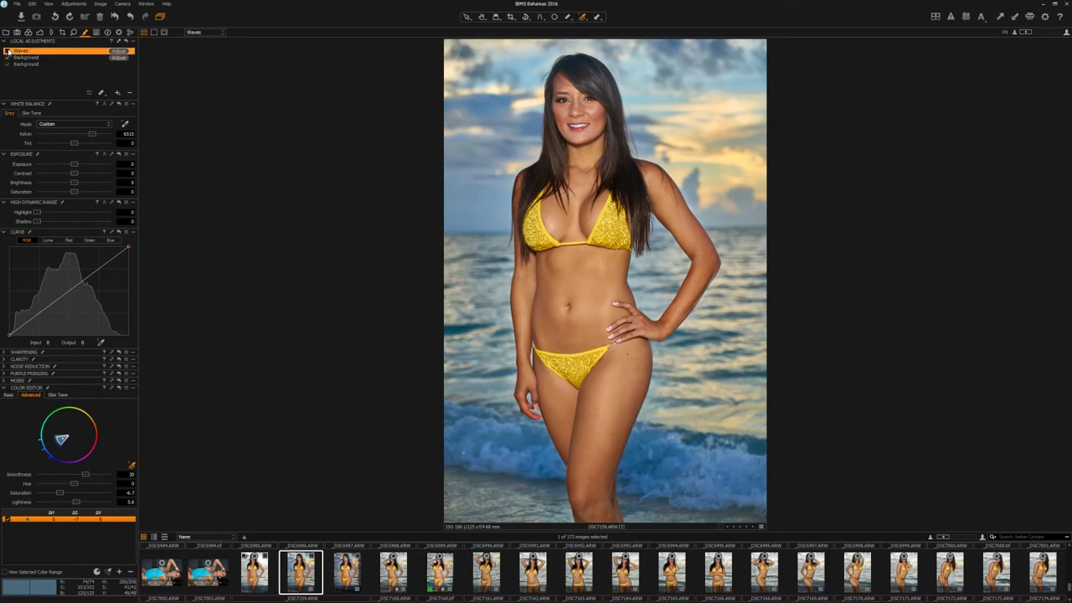
click(7, 52)
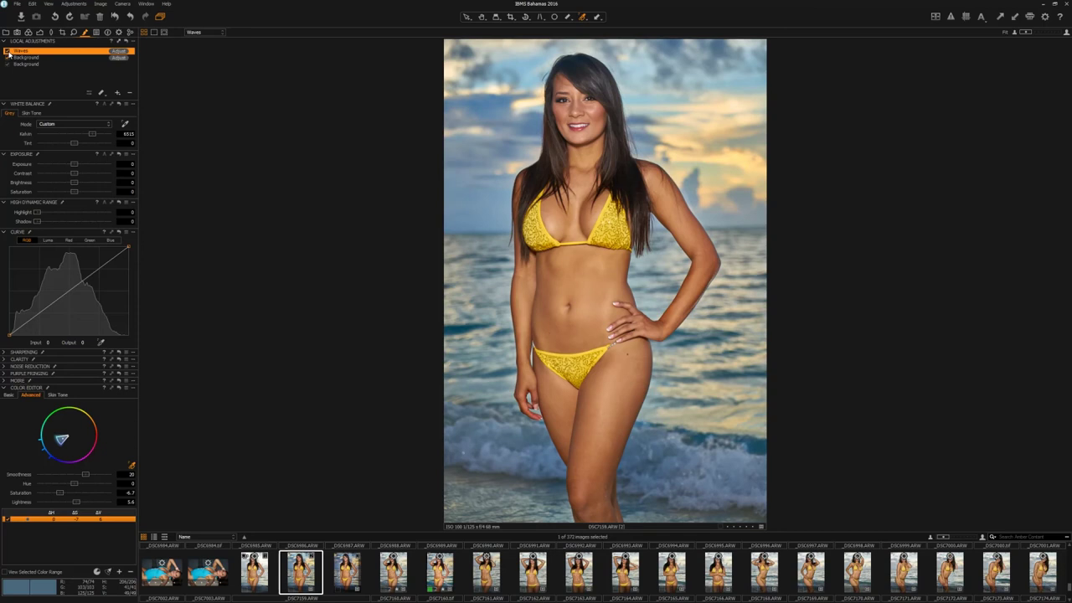
Touch up the Waves mask around the model's legs and the surrounding surf with the Draw Mask brush, checking coverage with the mask overlay.
click(101, 95)
click(116, 104)
mouse_move(649, 437)
mouse_down()
mouse_move(706, 457)
mouse_move(712, 446)
mouse_move(681, 449)
mouse_move(676, 465)
mouse_move(717, 478)
mouse_move(745, 453)
mouse_move(767, 455)
mouse_move(689, 453)
mouse_move(715, 493)
mouse_move(747, 448)
mouse_move(664, 435)
mouse_move(685, 447)
mouse_move(761, 450)
mouse_move(704, 481)
mouse_up()
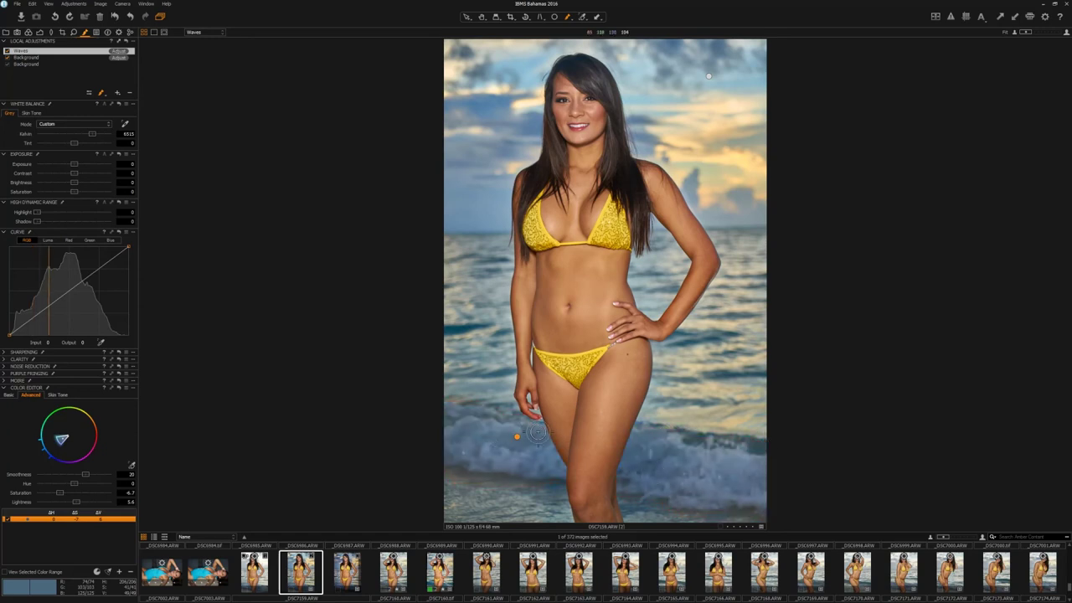
mouse_move(538, 427)
mouse_down()
mouse_move(479, 467)
mouse_move(530, 460)
mouse_up()
drag(642, 426, 639, 428)
key(m)
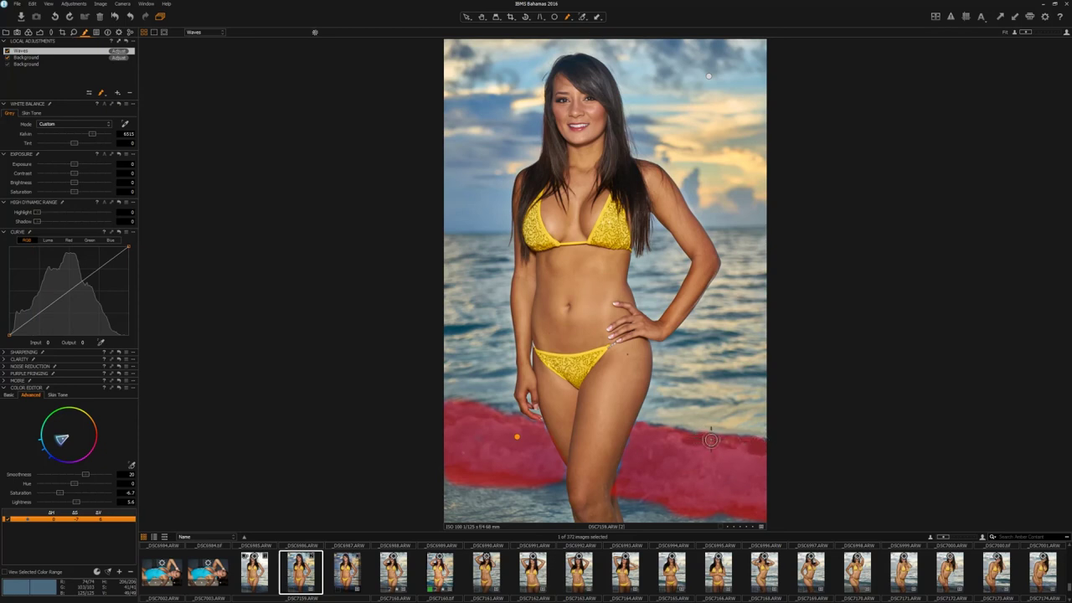
key(m)
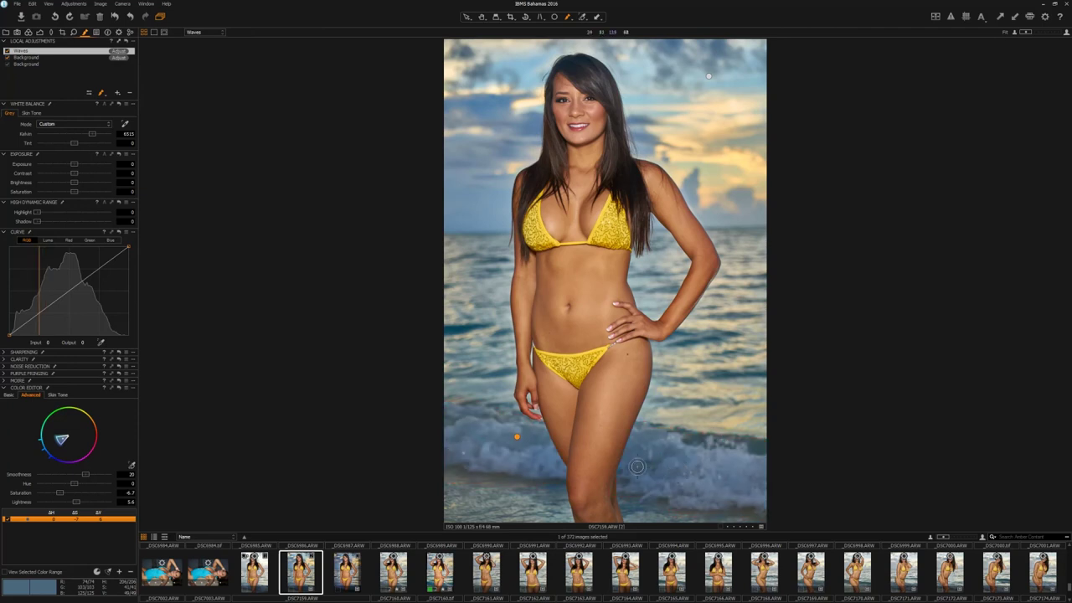
key(m)
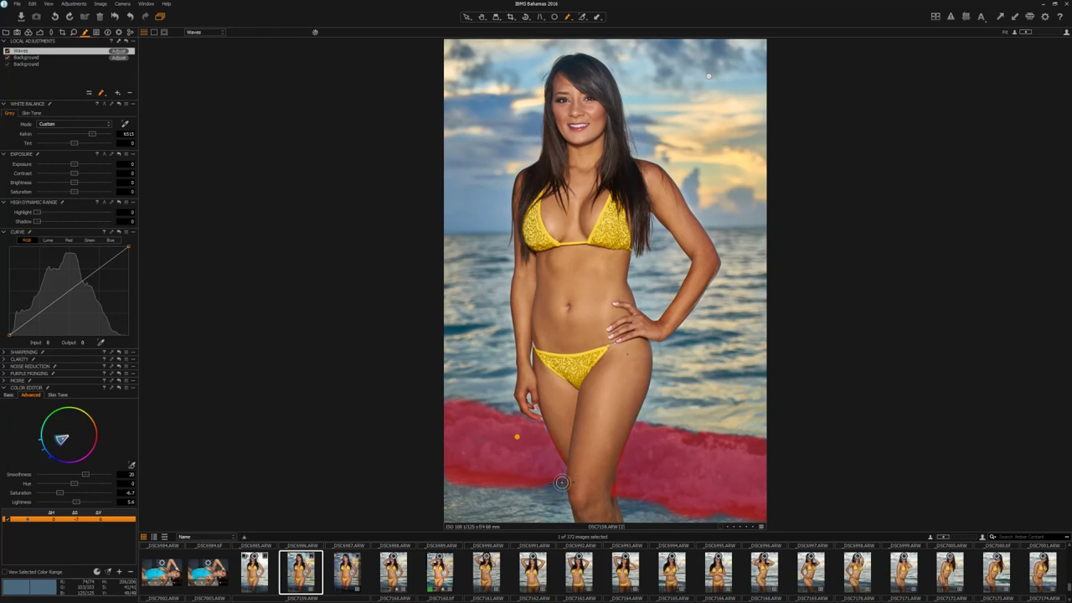
key(m)
key(m)
key(m)
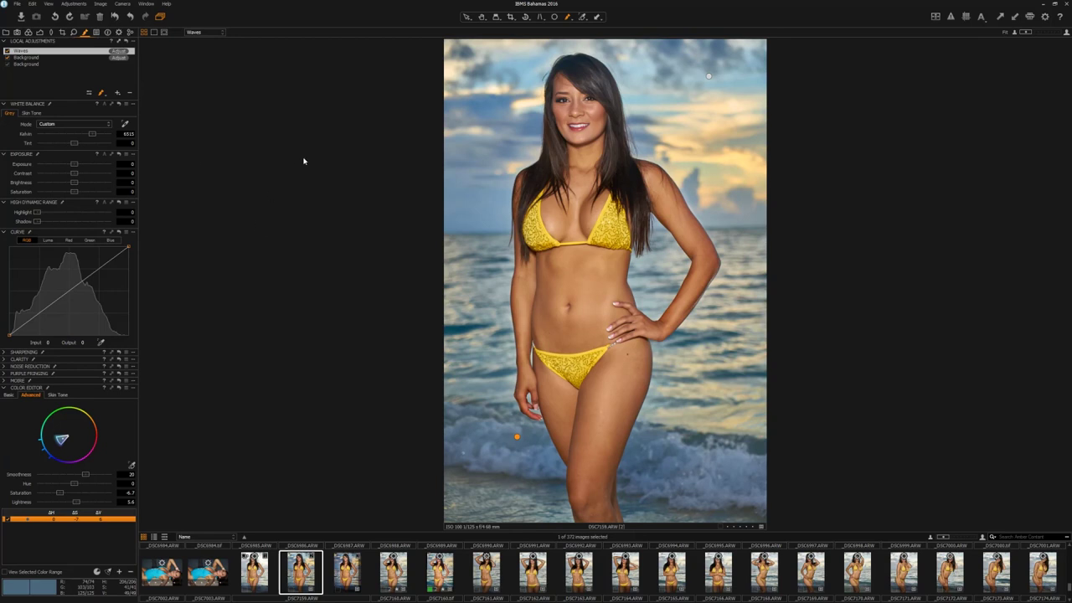
Compare the edited photo side by side with its original variant, and return to the edited photo's local adjustments.
click(39, 33)
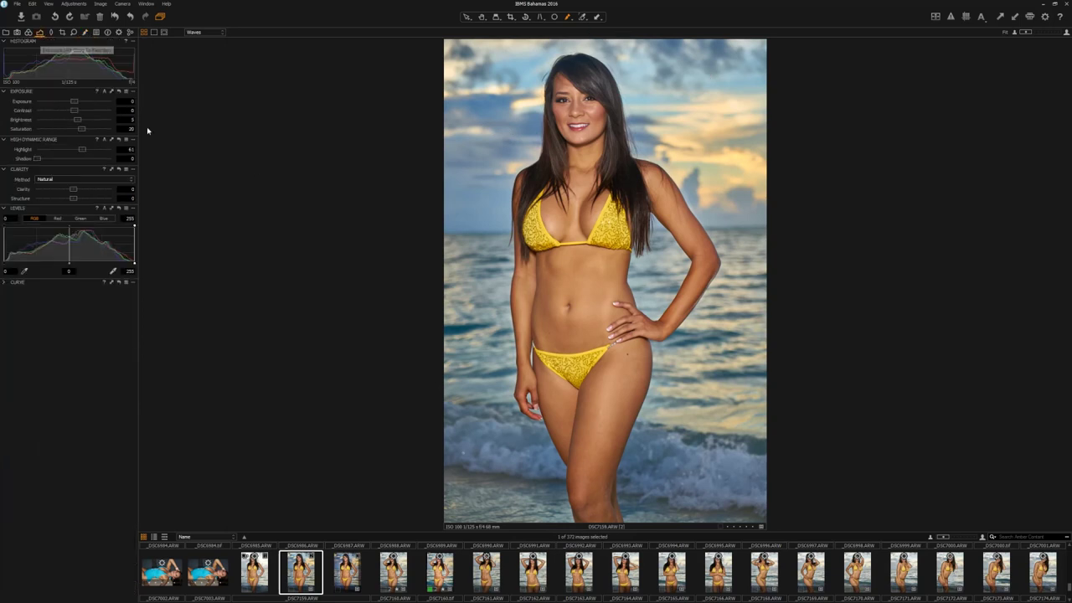
ctrl+click(255, 570)
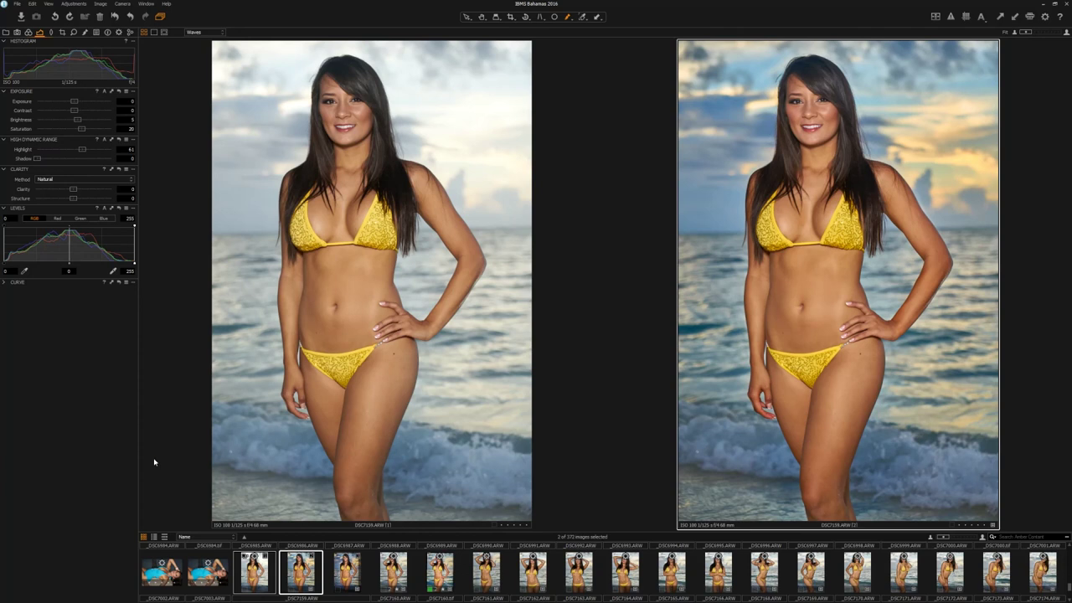
click(85, 33)
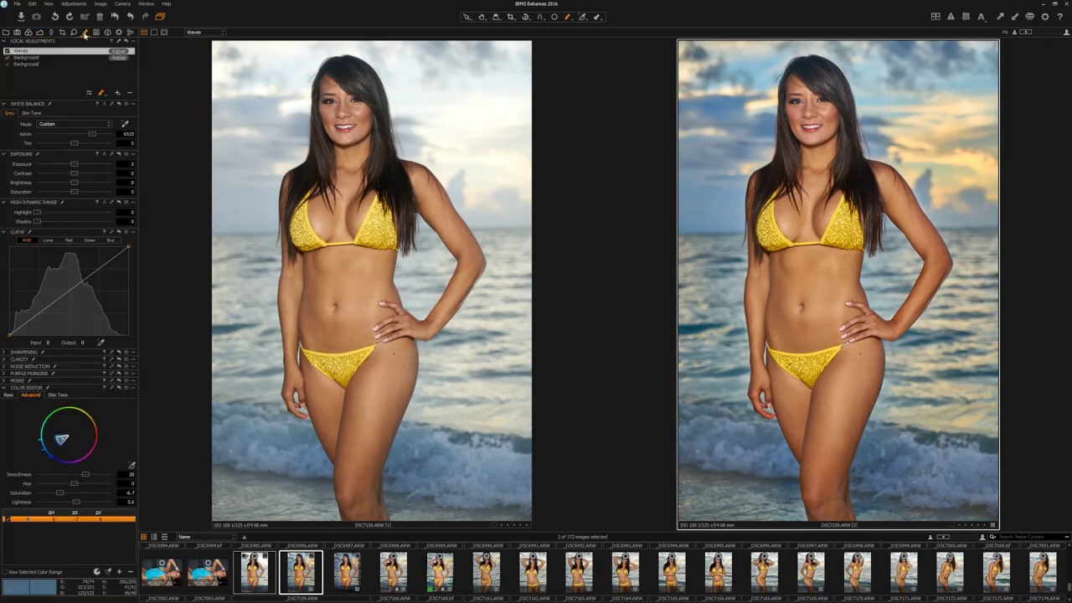
key(ctrl+d)
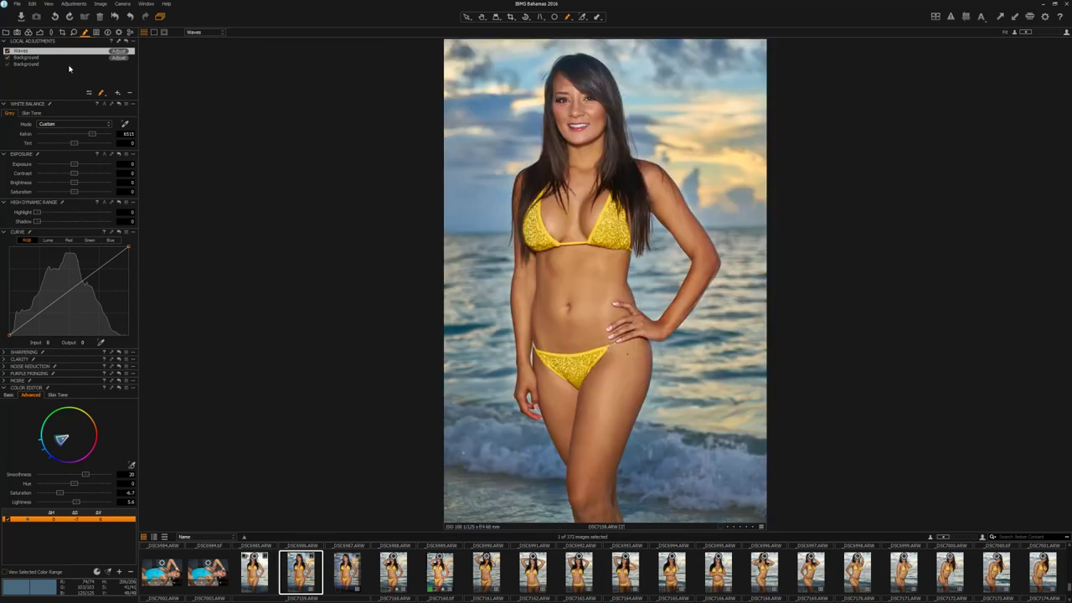
Add a local adjustment layer named Face, masked over the model's face, with Exposure set to 0.1.
click(117, 92)
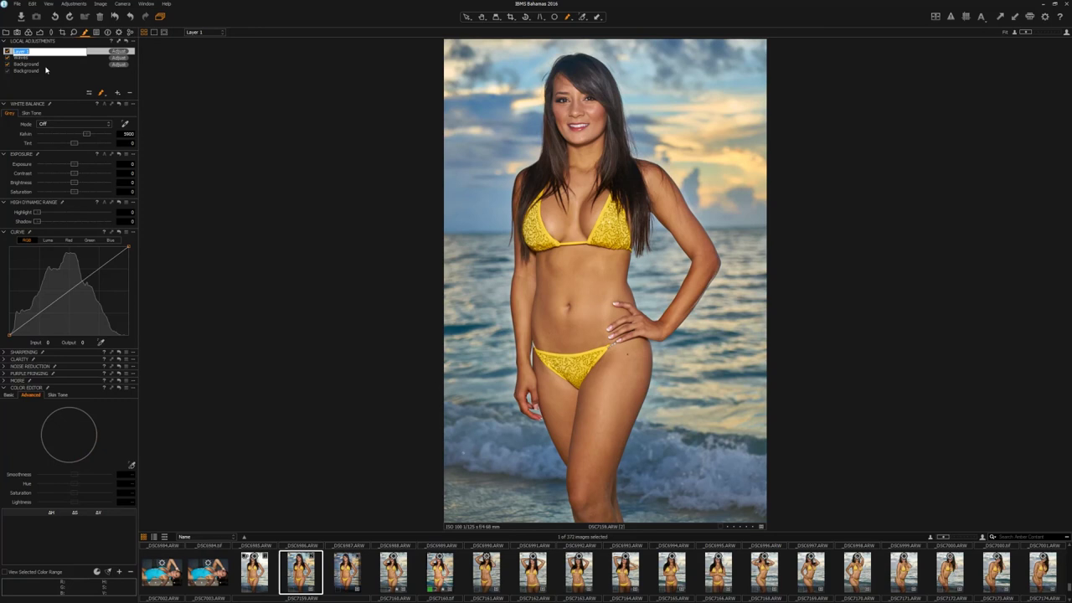
text(S)
text(ace)
key(Return)
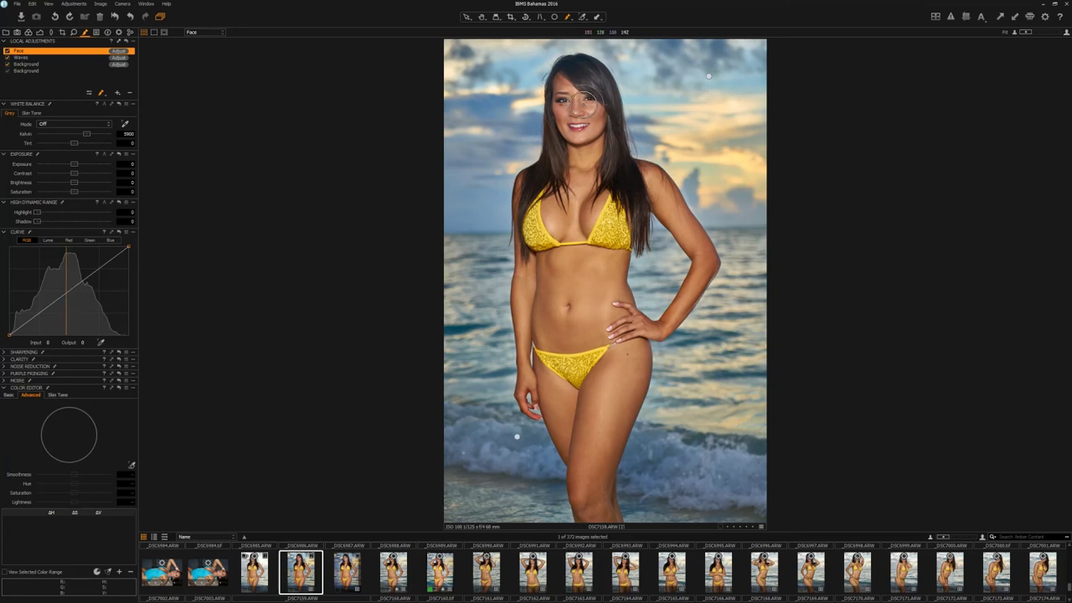
mouse_move(581, 93)
mouse_down()
mouse_move(569, 84)
mouse_move(563, 105)
mouse_move(577, 134)
mouse_move(557, 126)
mouse_move(596, 113)
mouse_move(585, 105)
mouse_move(597, 97)
mouse_up()
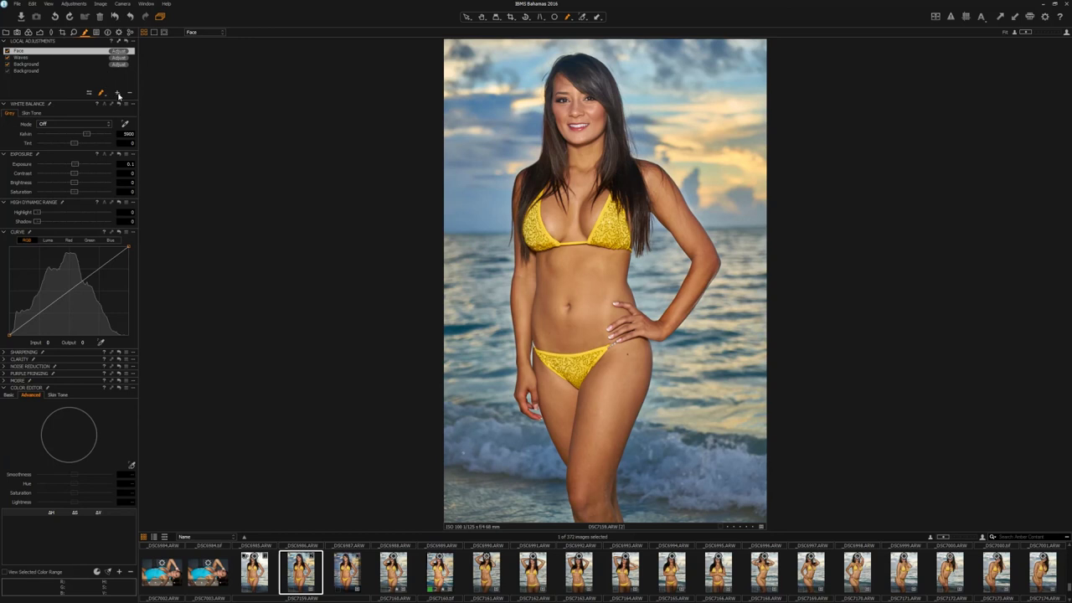
Add another local adjustment layer and name it Body.
click(119, 94)
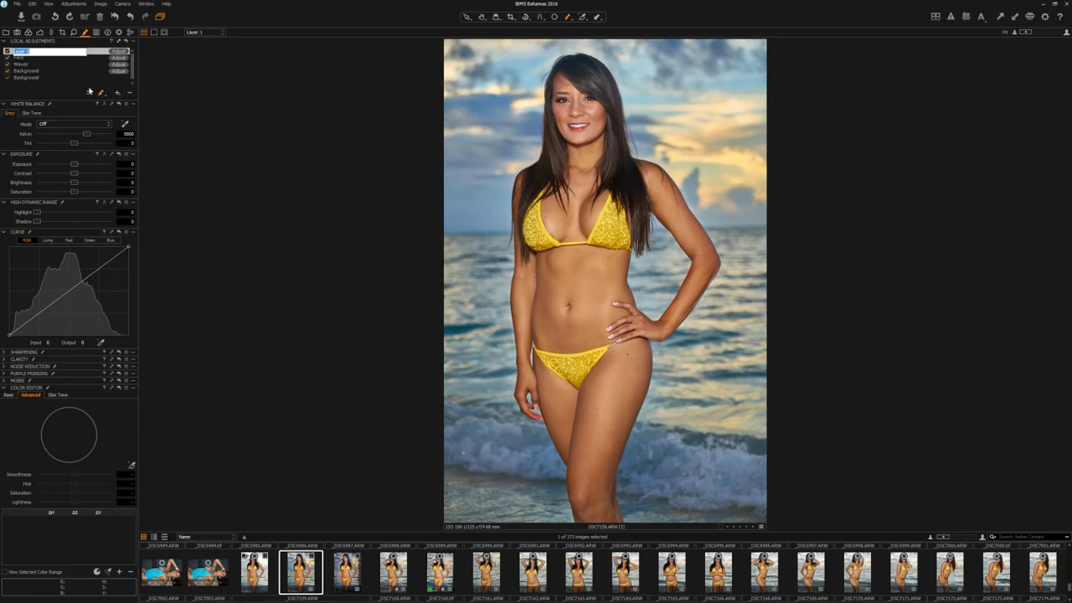
text(H)
key(Return)
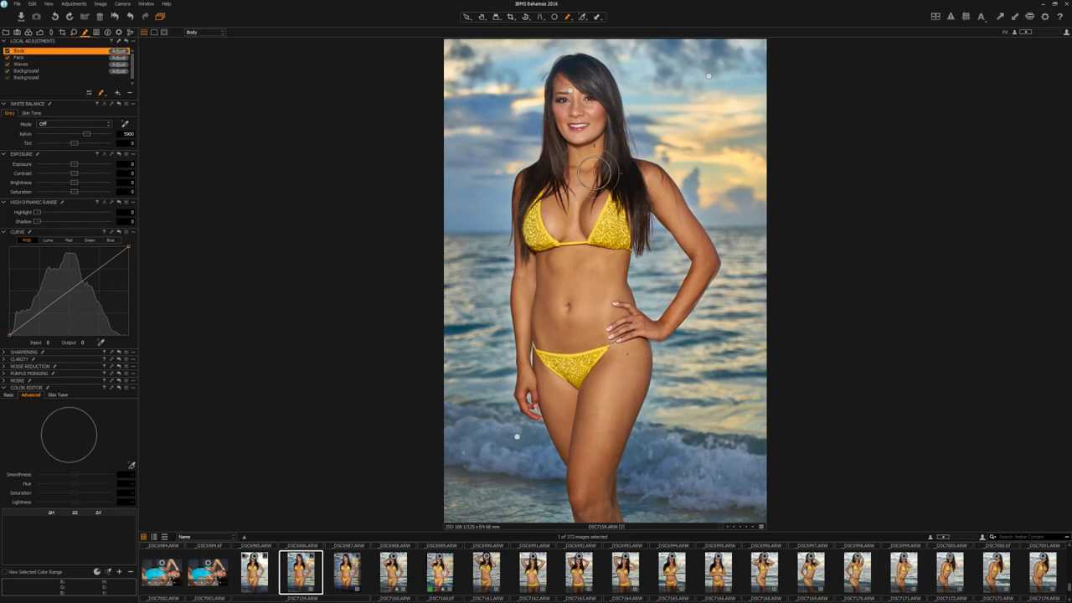
Paint the Body layer's mask over the model's chest, torso and arm, and set its Exposure to -0.1.
click(598, 164)
mouse_move(598, 164)
mouse_down()
mouse_move(576, 176)
mouse_move(578, 234)
mouse_move(549, 201)
mouse_move(526, 231)
mouse_move(543, 192)
mouse_move(560, 326)
mouse_up()
mouse_move(569, 263)
mouse_down()
mouse_move(560, 330)
mouse_move(552, 251)
mouse_move(548, 356)
mouse_move(586, 308)
mouse_move(605, 250)
mouse_move(626, 379)
mouse_move(634, 342)
mouse_move(587, 448)
mouse_move(579, 350)
mouse_move(570, 432)
mouse_move(557, 343)
mouse_move(537, 365)
mouse_move(536, 287)
mouse_move(544, 255)
mouse_move(588, 206)
mouse_move(614, 191)
mouse_move(629, 220)
mouse_up()
mouse_move(658, 184)
mouse_down()
mouse_move(698, 263)
mouse_move(695, 288)
mouse_move(665, 328)
mouse_move(696, 253)
mouse_up()
drag(679, 214, 630, 167)
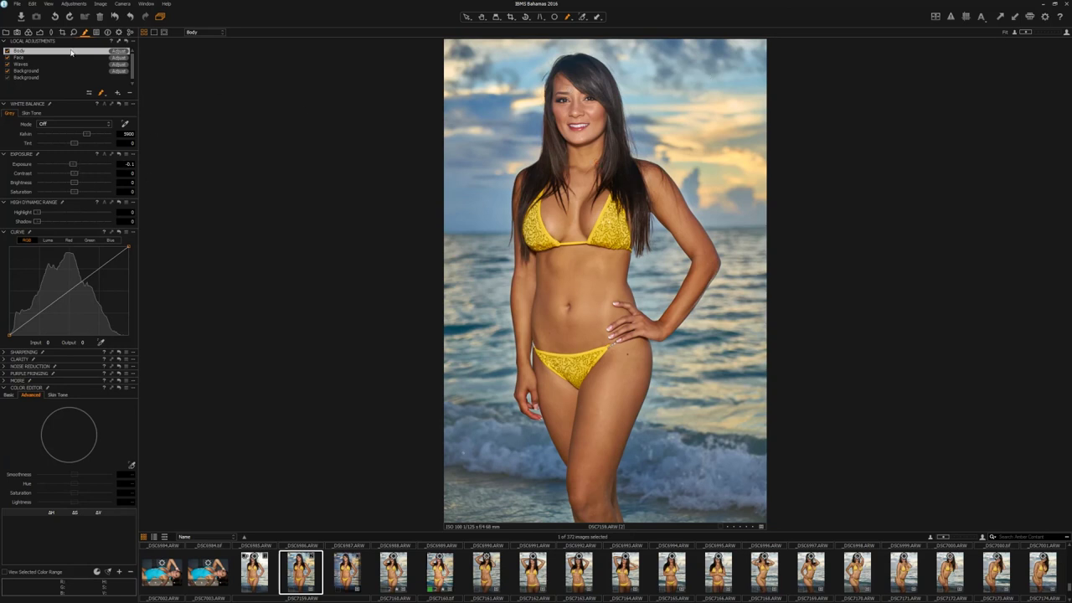
Set the global Levels midtone to 0.03 and white point to 250, and compare the result side by side with the original variant.
click(39, 33)
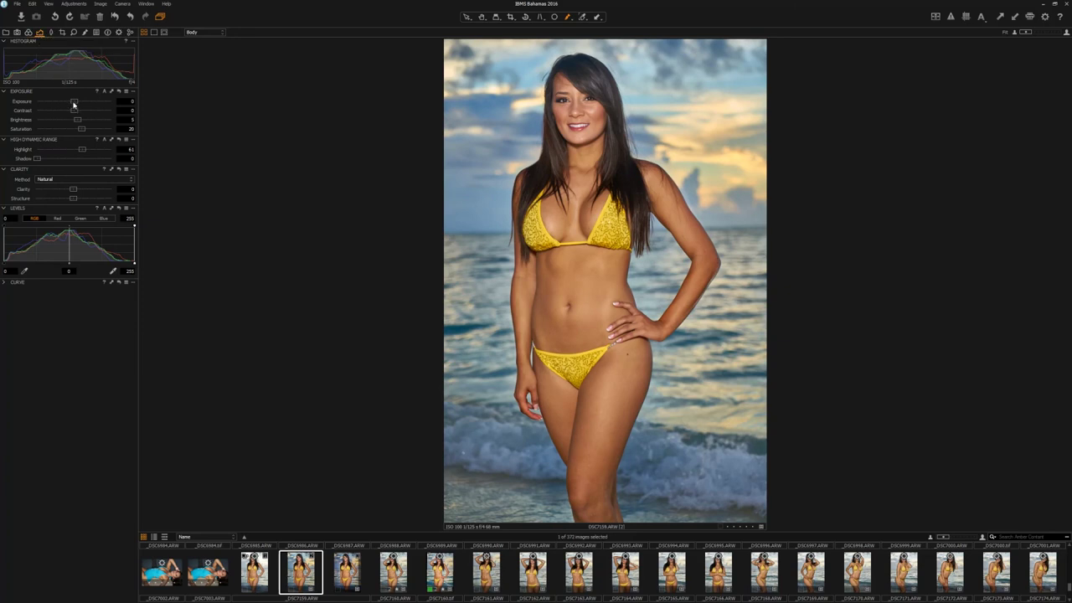
click(69, 267)
click(70, 266)
click(69, 267)
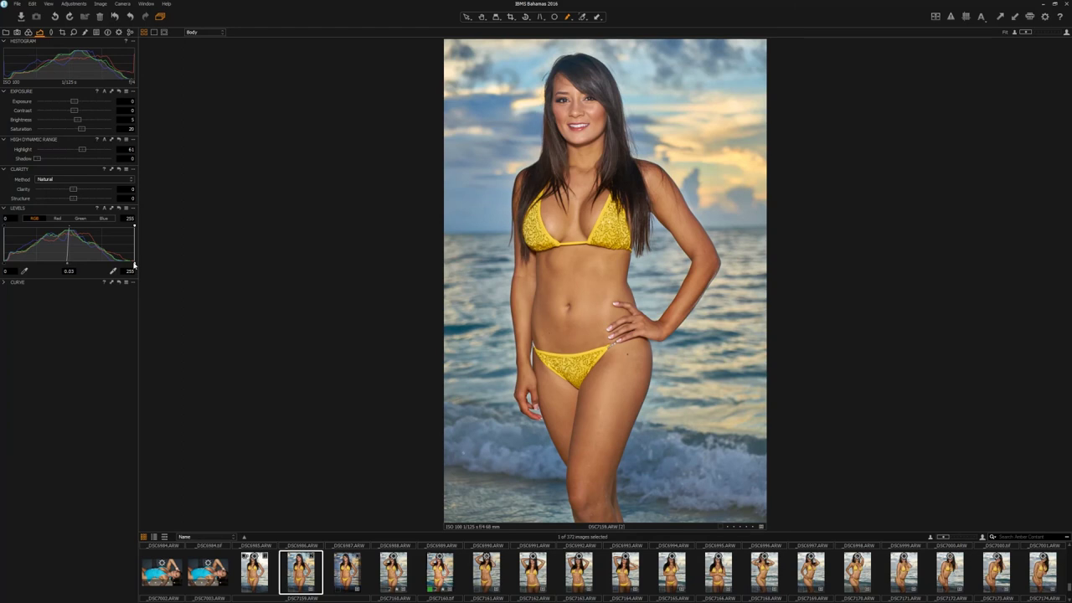
drag(135, 266, 132, 267)
ctrl+click(248, 577)
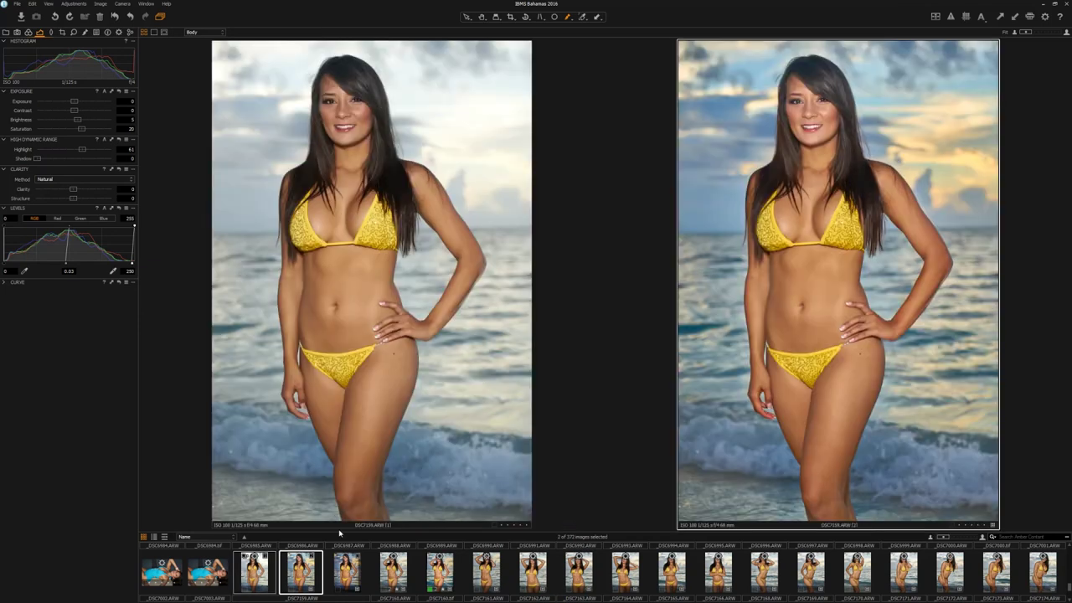